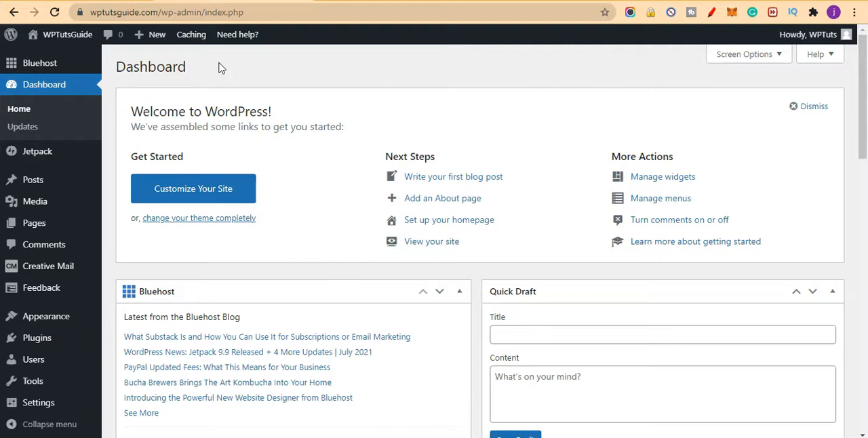
click(129, 12)
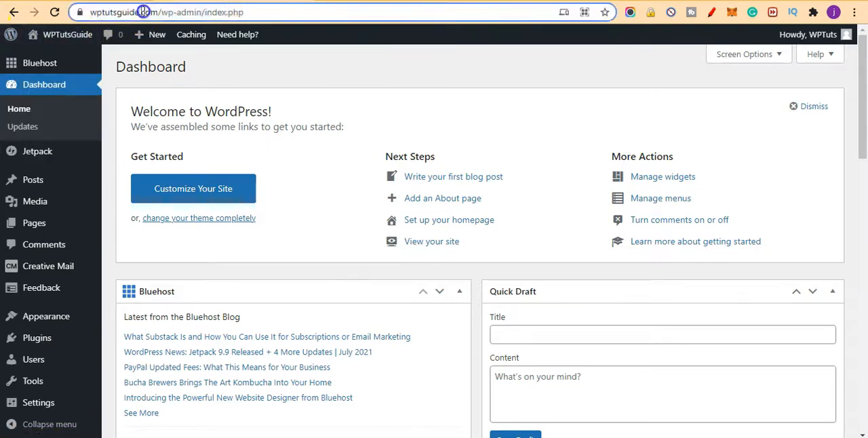
click(411, 73)
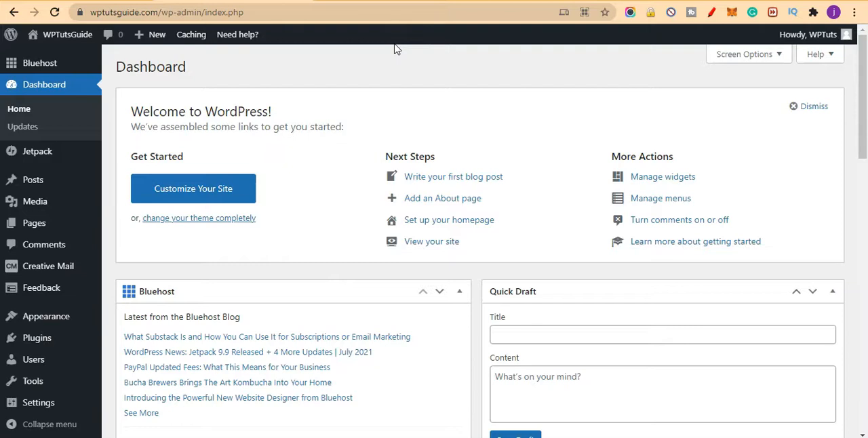
Step: Open the live WPTutsGuide site in a new tab and look over its default homepage down to the footer
mouse_move(67, 36)
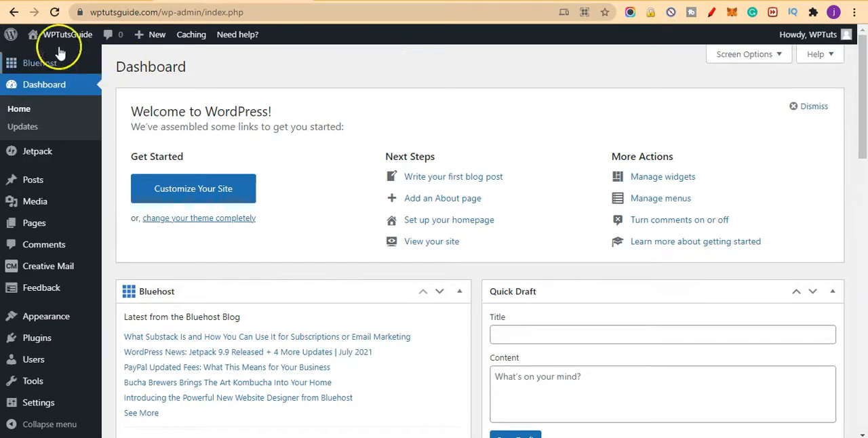
click(48, 60)
right_click(50, 62)
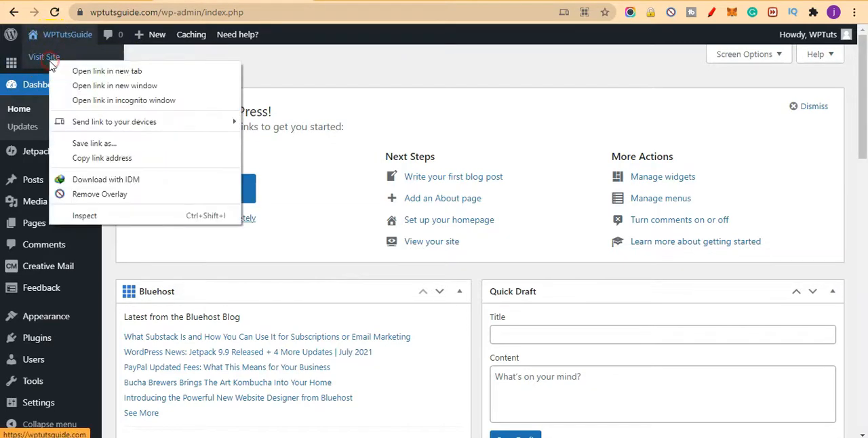
click(120, 68)
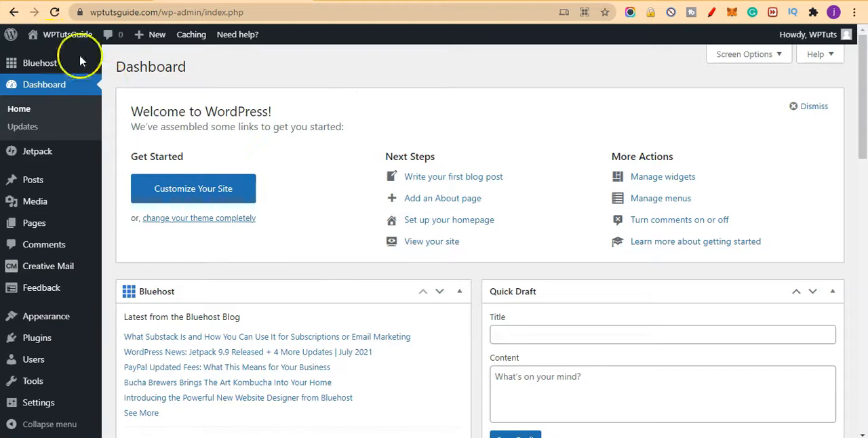
click(419, 2)
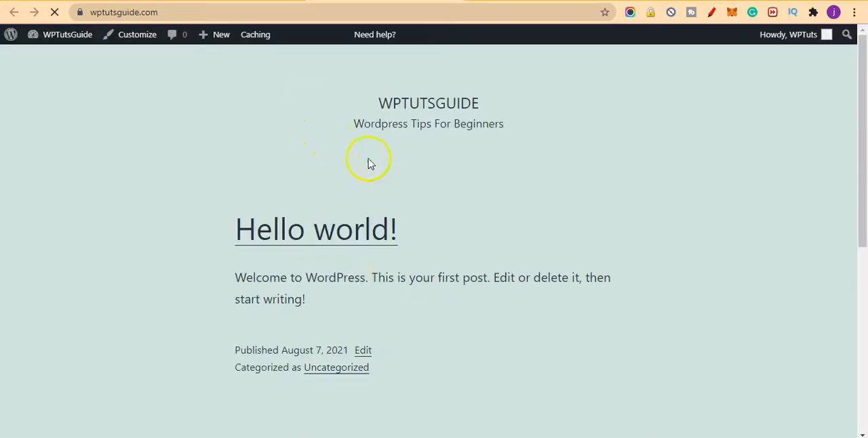
scroll(375, 261, down, 5)
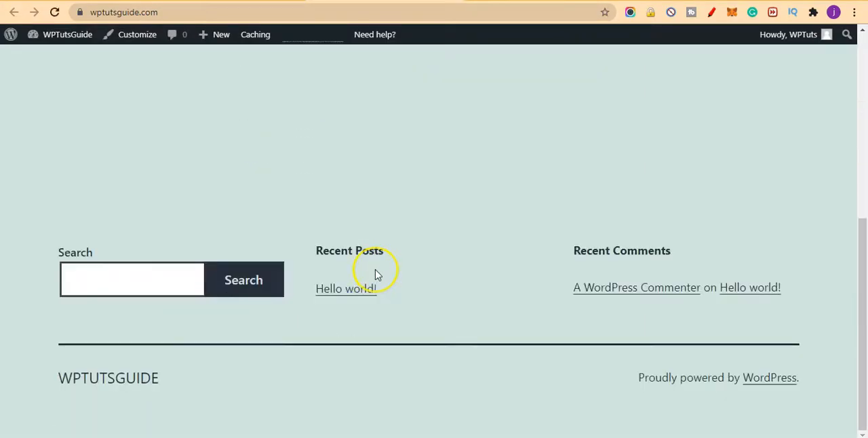
scroll(375, 272, up, 5)
scroll(809, 228, down, 5)
scroll(505, 275, up, 5)
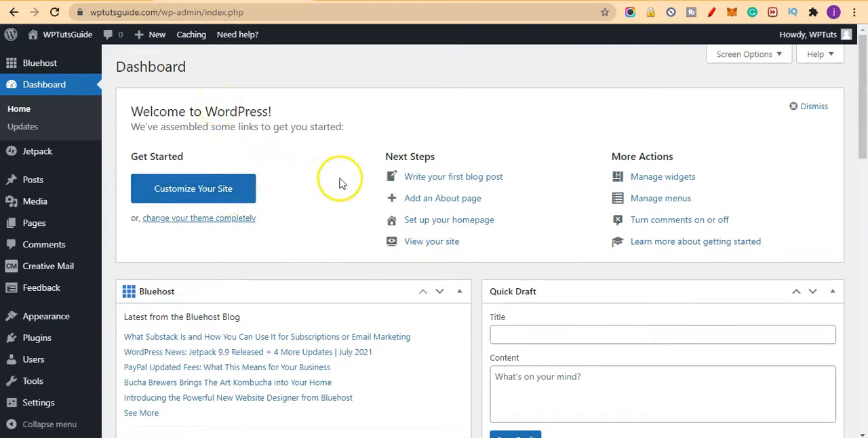
Step: Set the site's permalink structure to Post name and save the change
mouse_move(65, 407)
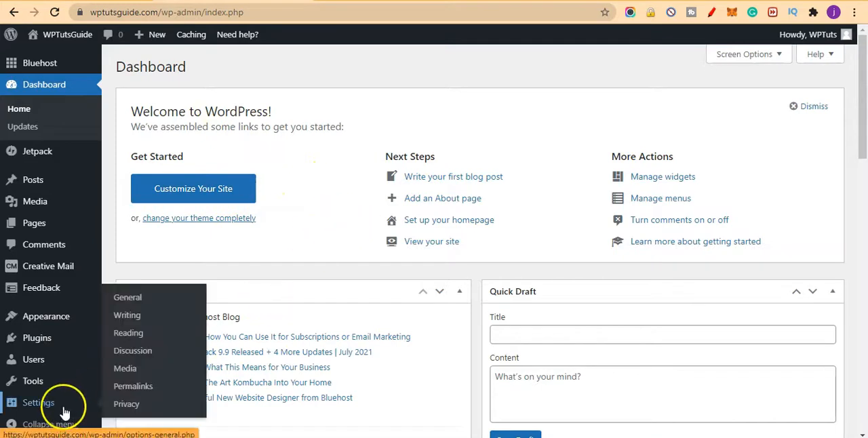
click(149, 387)
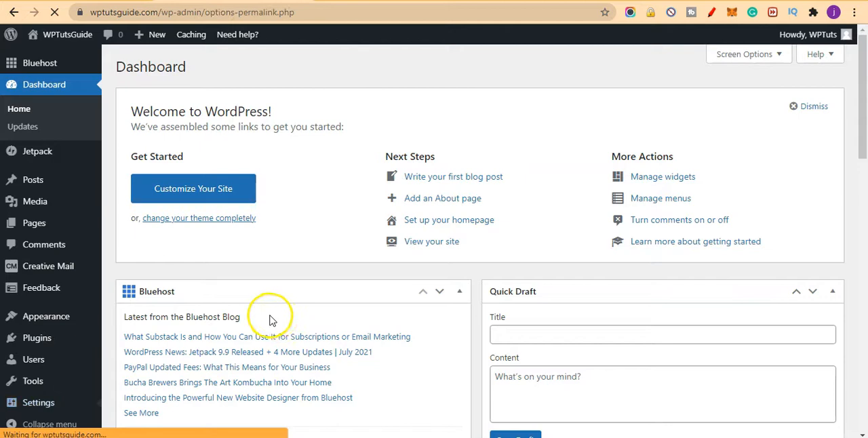
scroll(474, 251, down, 1)
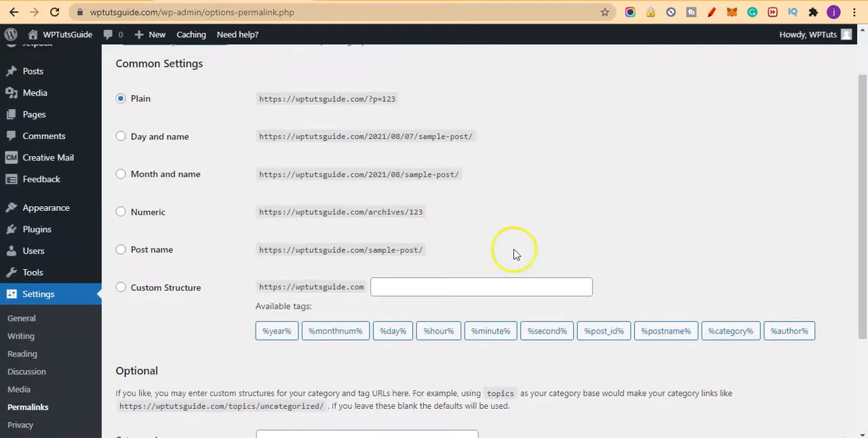
click(154, 251)
scroll(329, 266, down, 2)
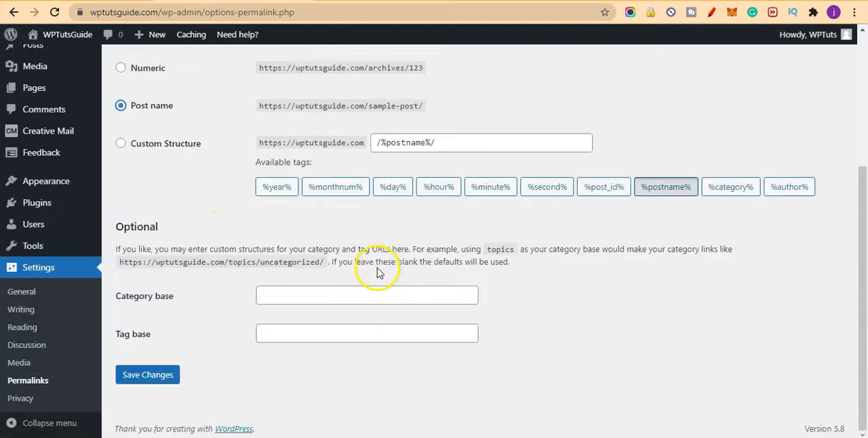
click(144, 384)
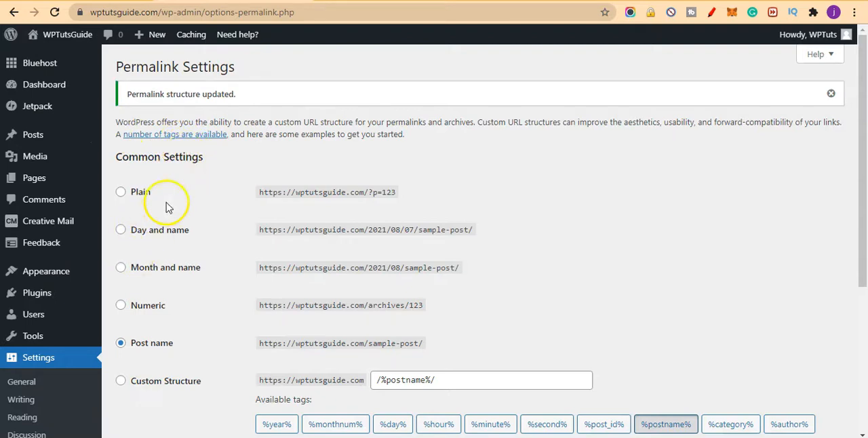
Step: Move the default "Hello world!" post to the trash
mouse_move(28, 135)
click(118, 138)
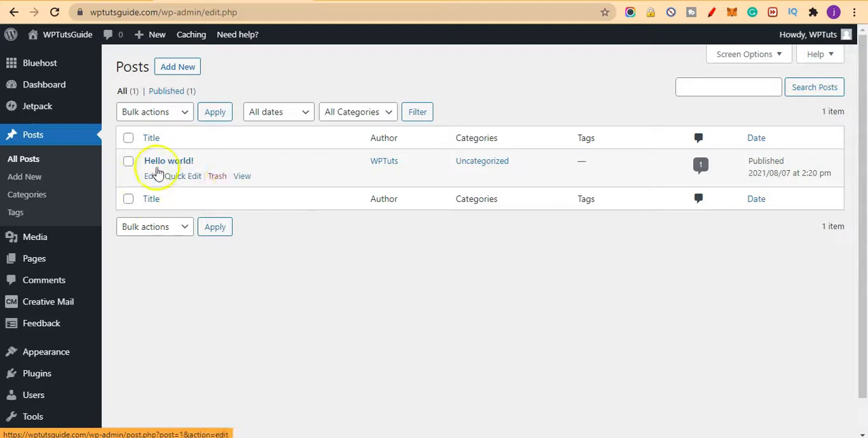
click(216, 178)
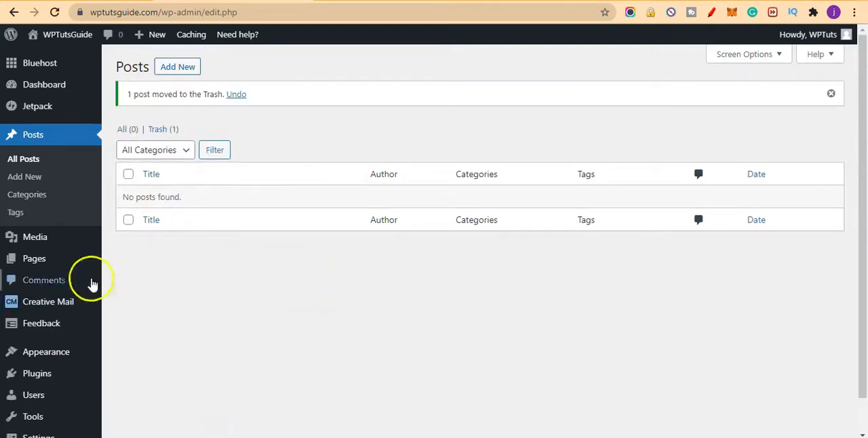
Step: Add a new post category named "Plugins" with no parent category
click(27, 195)
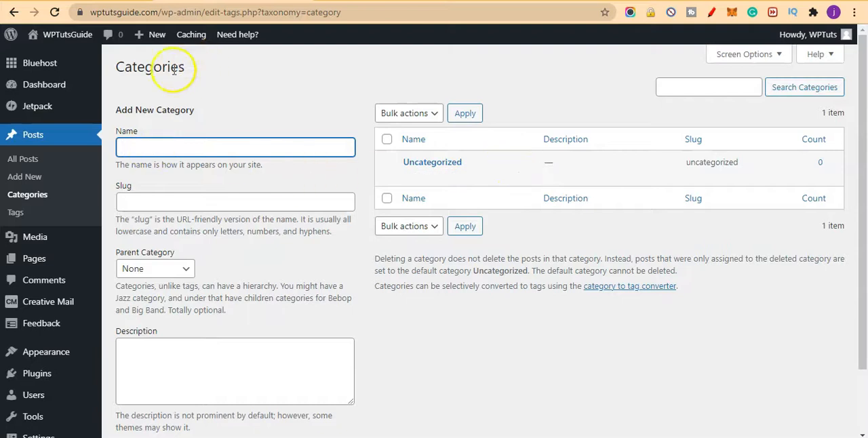
mouse_move(68, 40)
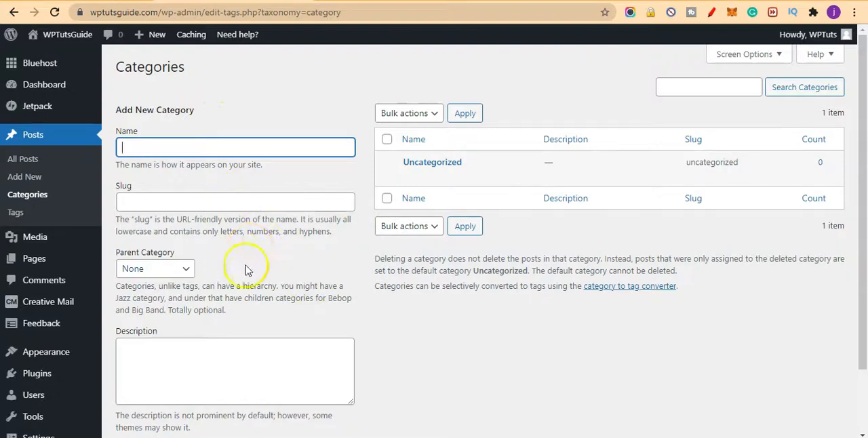
click(223, 144)
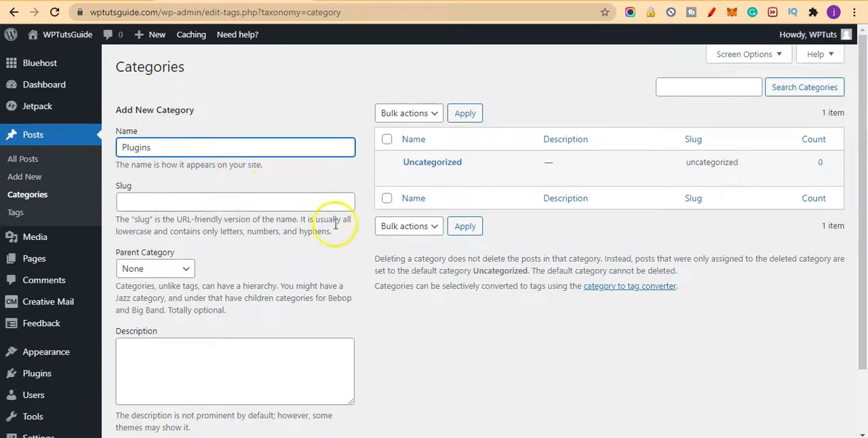
scroll(333, 170, down, 2)
click(176, 383)
Step: Add a new post category named "Themes" with no parent category
scroll(391, 354, up, 2)
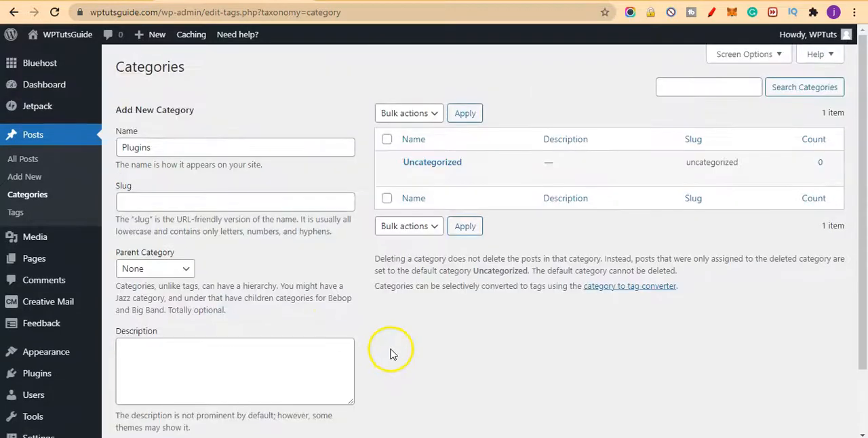
click(266, 142)
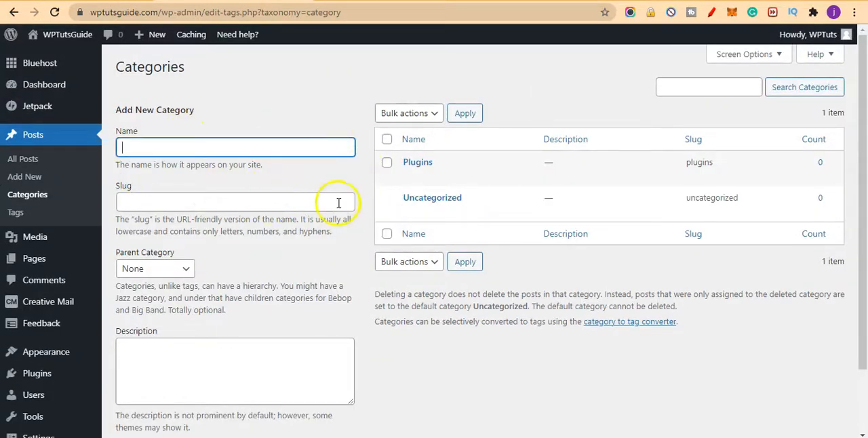
scroll(312, 194, down, 1)
scroll(368, 258, down, 1)
scroll(374, 258, up, 2)
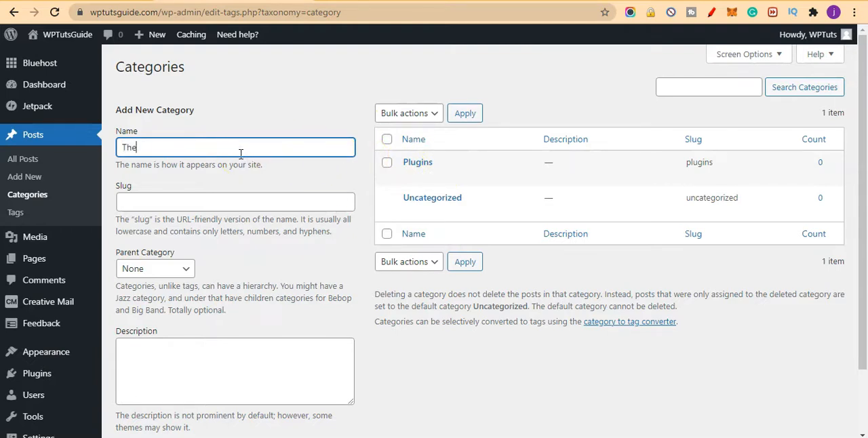
scroll(350, 256, down, 2)
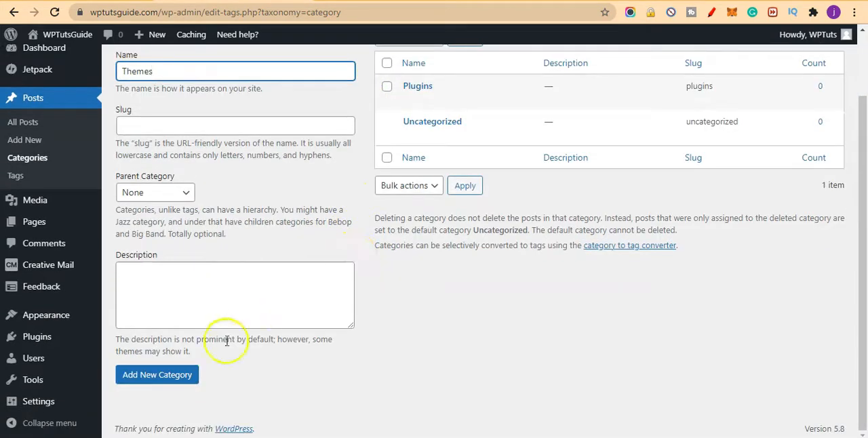
click(178, 371)
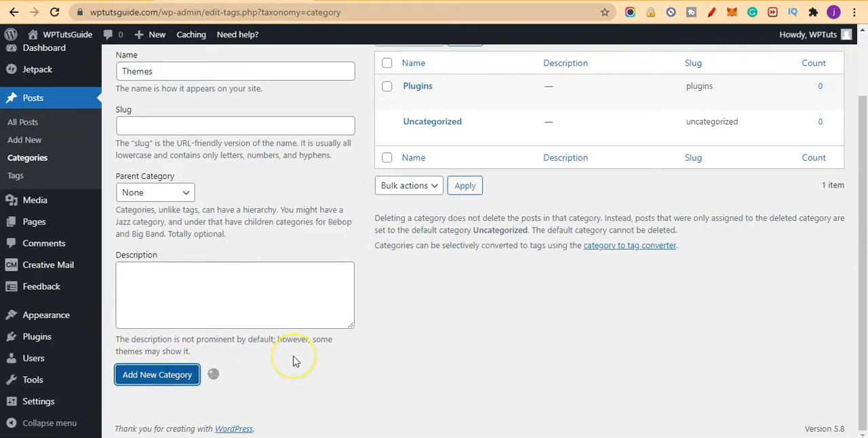
Step: Add a new post category named "Blogging" with no parent category
scroll(295, 363, up, 2)
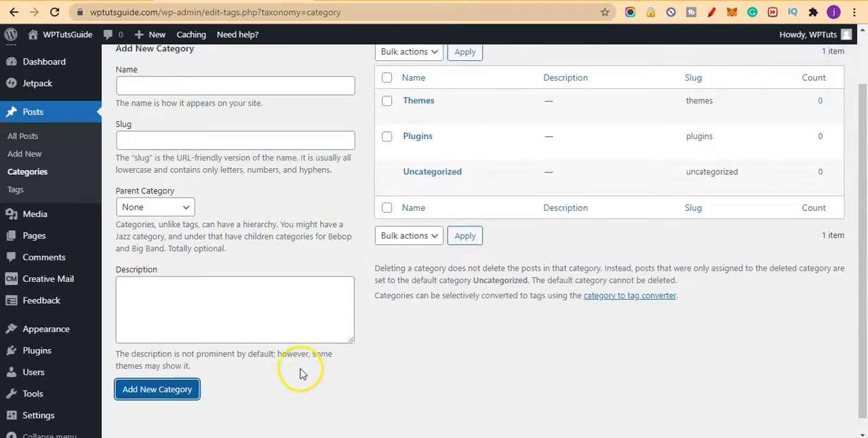
click(228, 146)
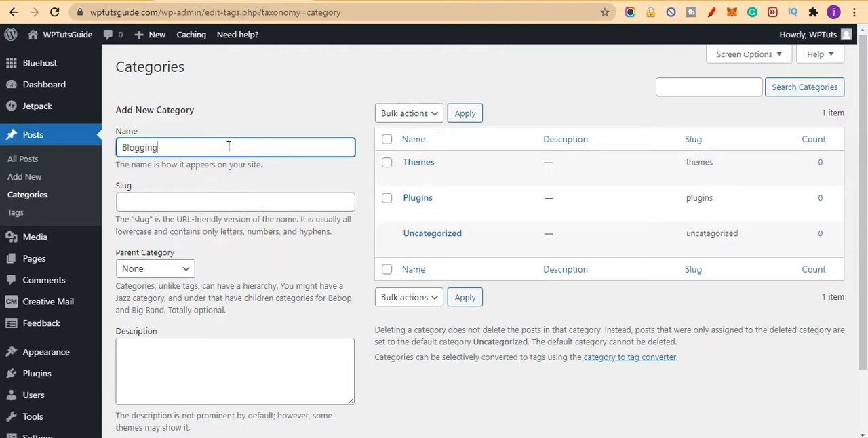
scroll(262, 174, down, 2)
click(177, 381)
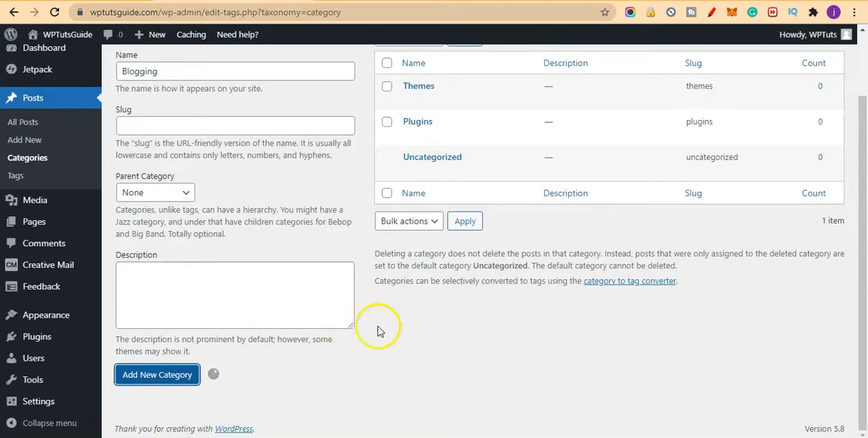
Step: Add two more top-level post categories named "News" and "Tips"
scroll(366, 372, up, 2)
click(266, 153)
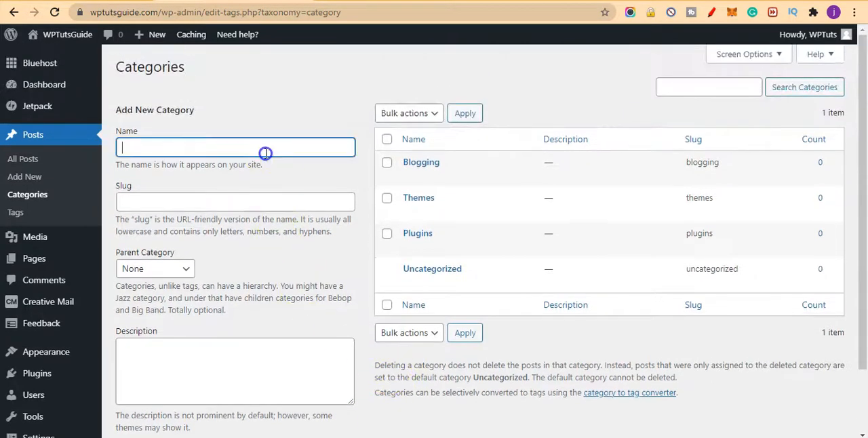
text(News)
scroll(278, 302, down, 2)
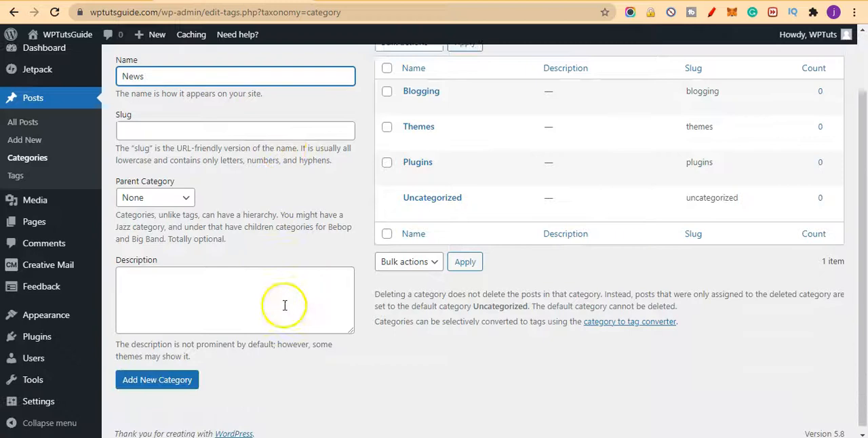
click(158, 377)
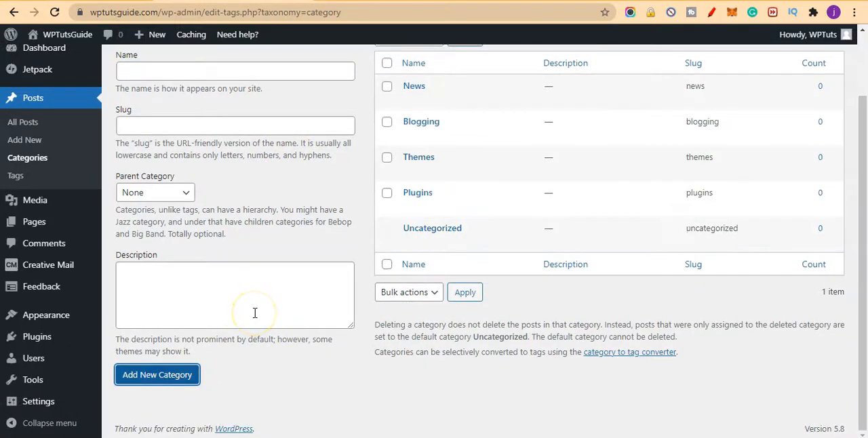
click(192, 72)
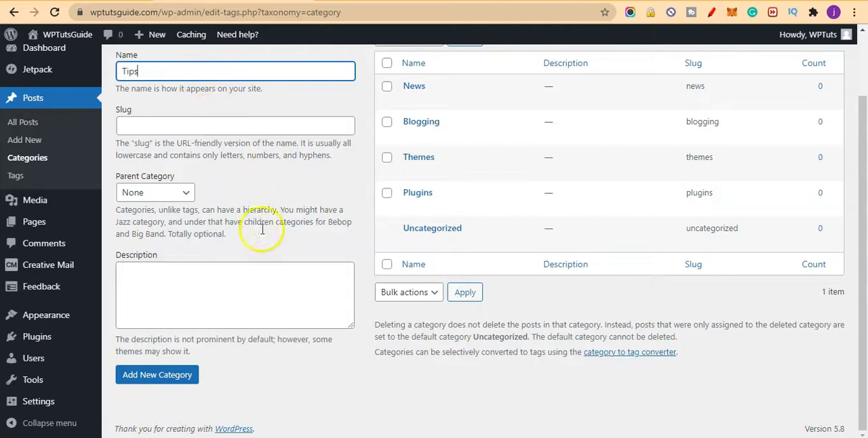
click(172, 378)
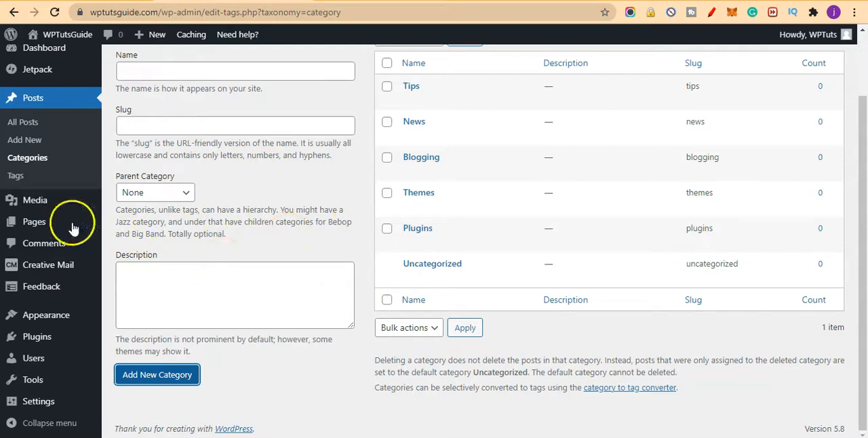
Step: Move the default "Sample Page" to the trash in the site's page list
mouse_move(36, 222)
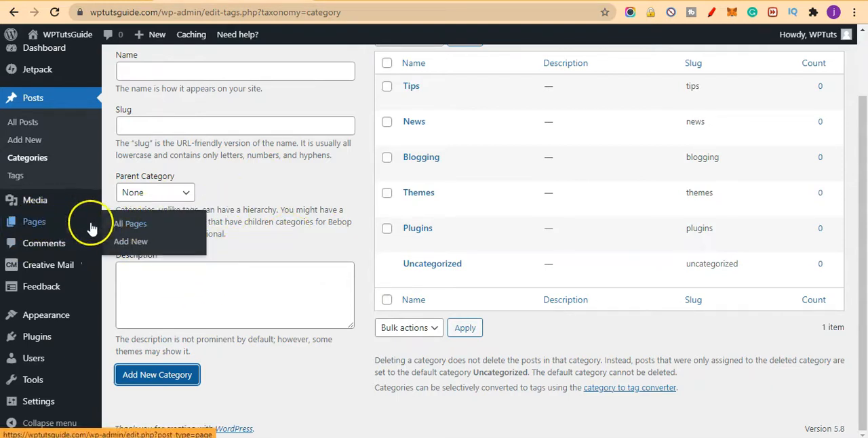
click(126, 228)
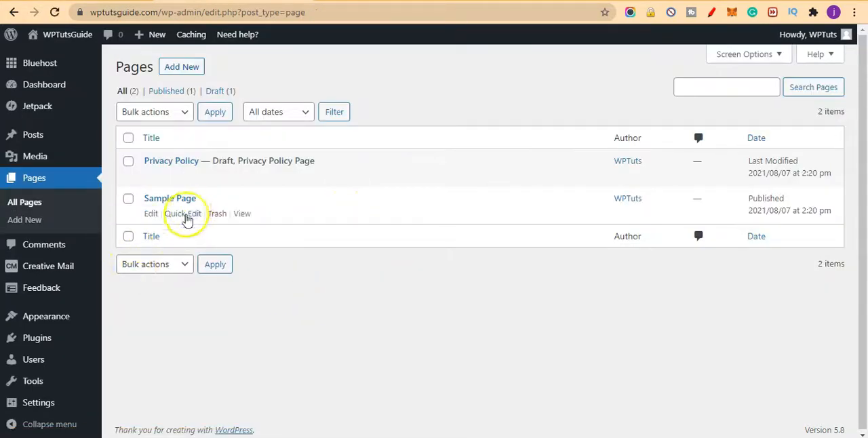
click(219, 214)
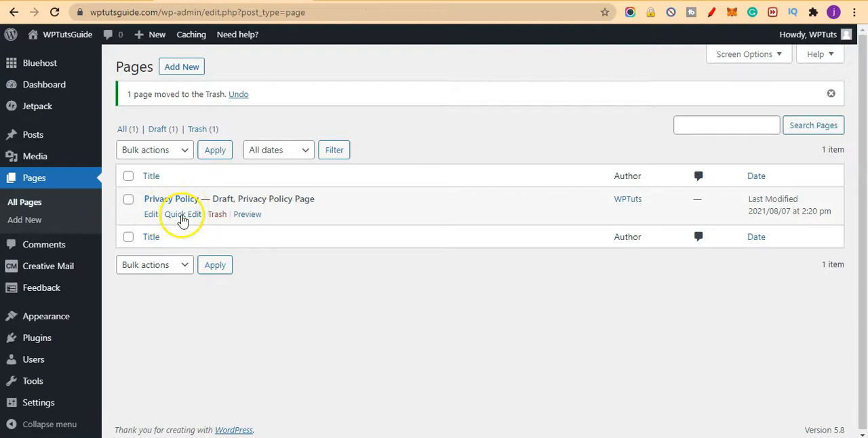
Step: Change the Privacy Policy page's status from draft to Published in the page list and update it
click(182, 216)
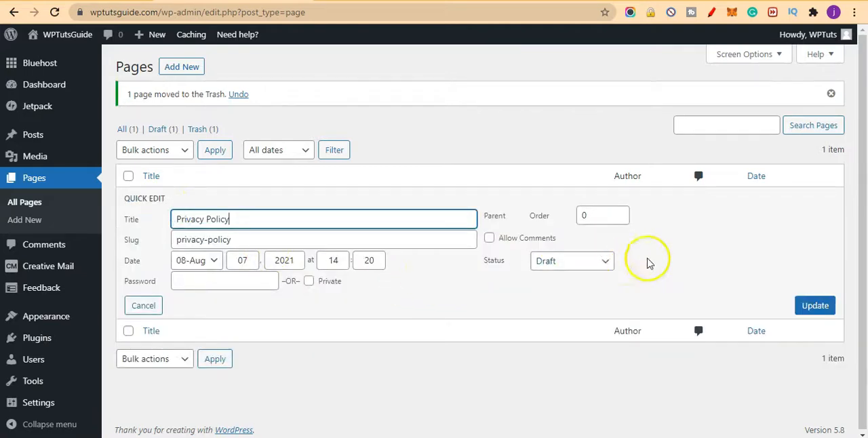
click(571, 261)
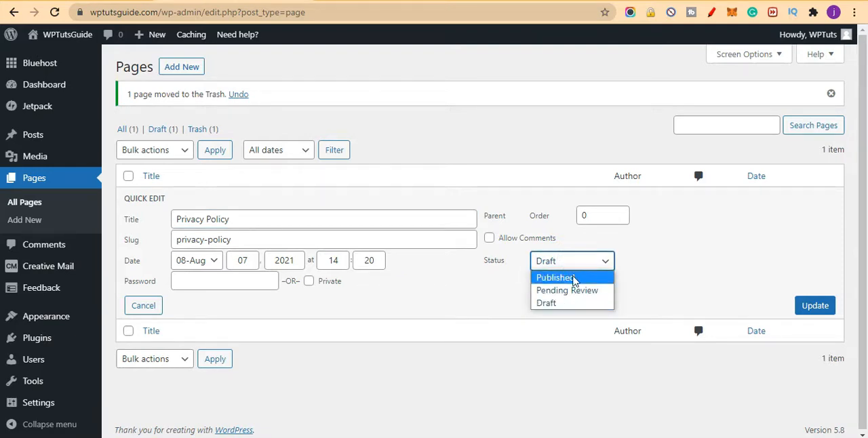
click(573, 277)
click(834, 305)
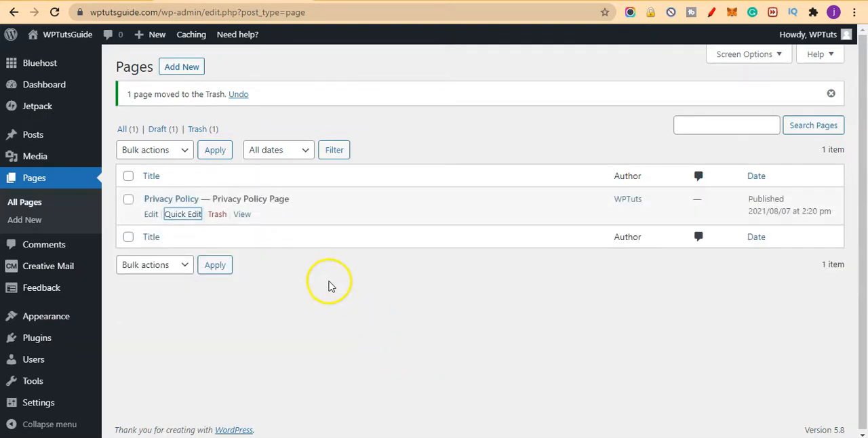
scroll(295, 309, down, 1)
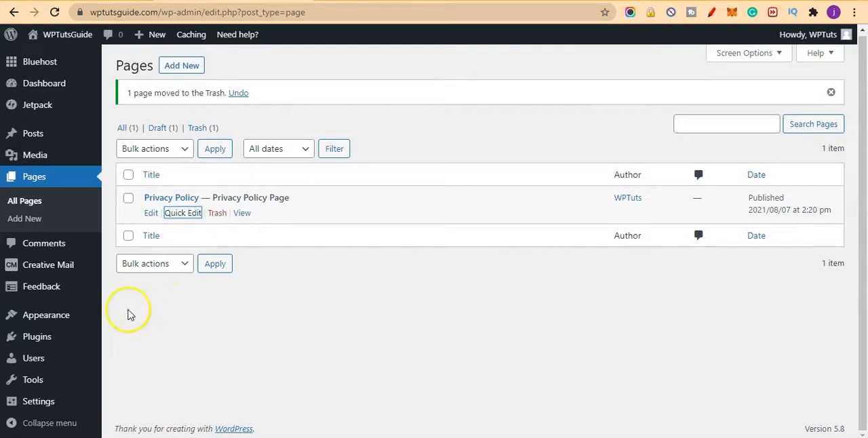
Step: Open the theme's widget management page and dismiss the block widgets welcome guide
mouse_move(58, 327)
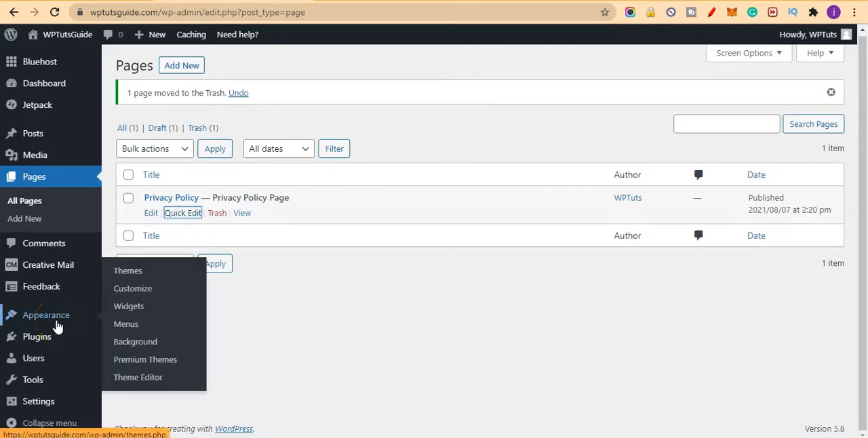
click(135, 311)
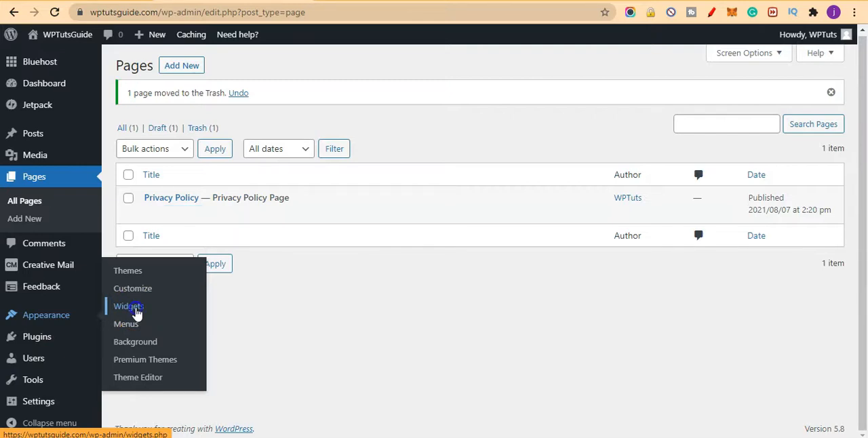
click(133, 312)
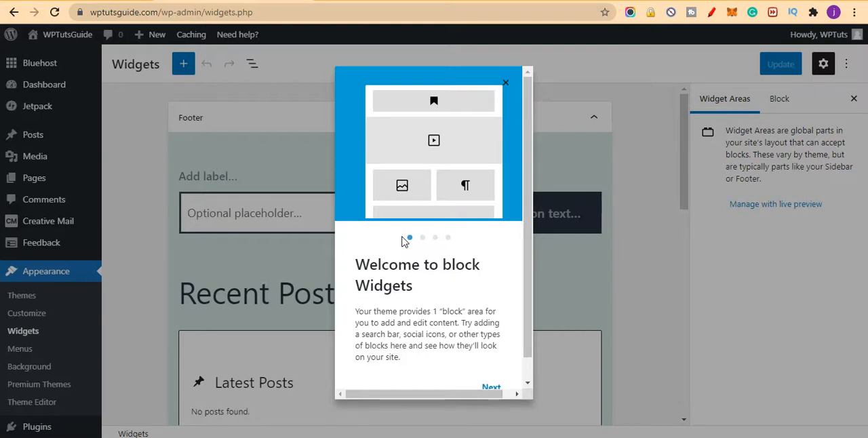
click(505, 85)
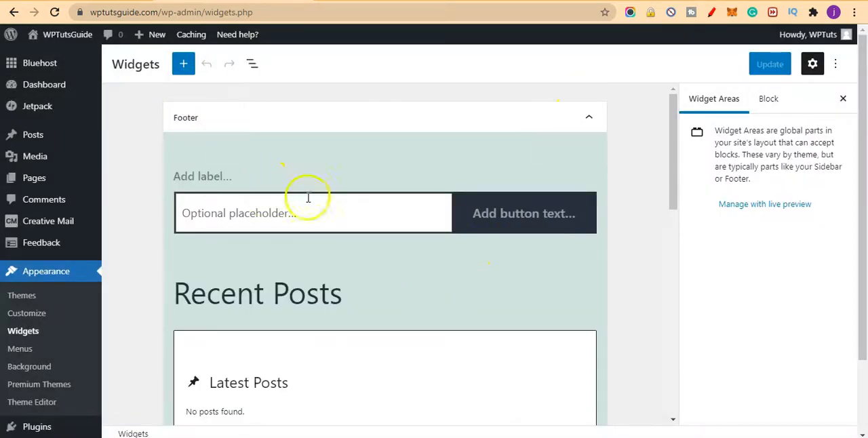
Step: Examine the Footer and Inactive widgets areas, expanding and collapsing them and checking the description of each area
scroll(410, 273, down, 9)
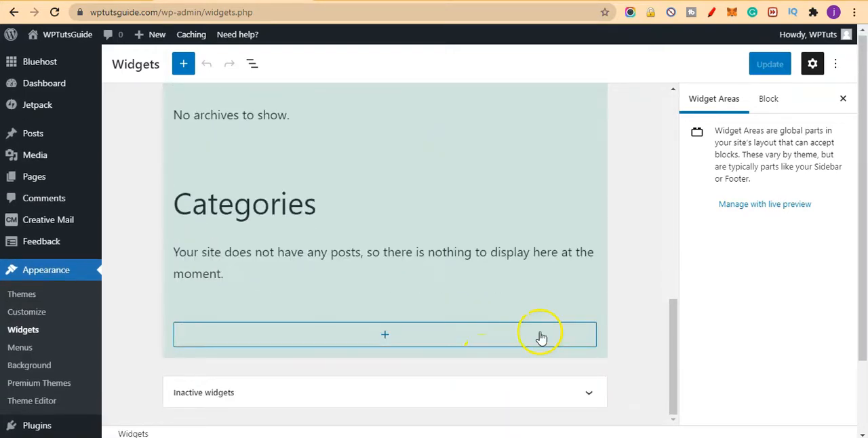
scroll(460, 267, up, 10)
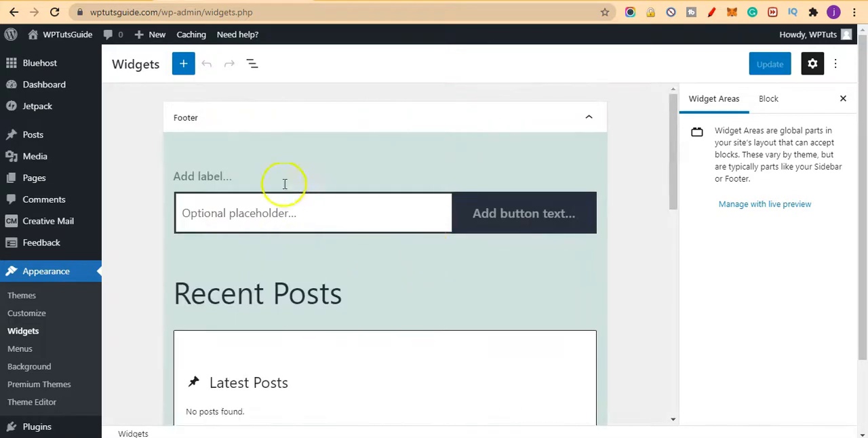
scroll(383, 244, down, 5)
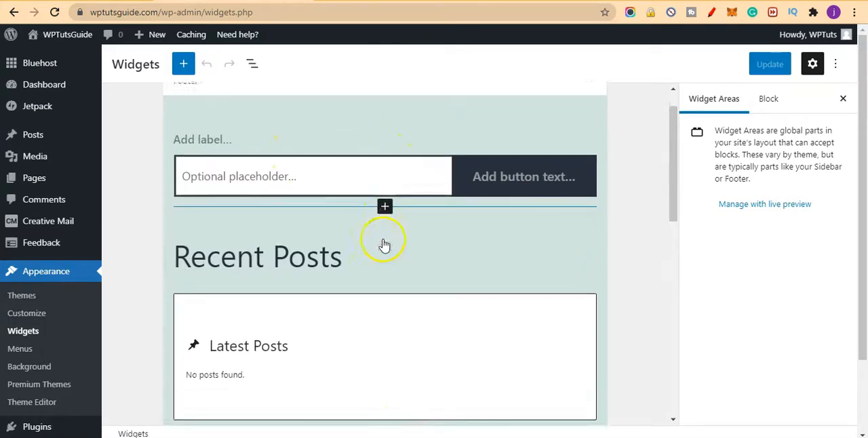
scroll(438, 221, down, 4)
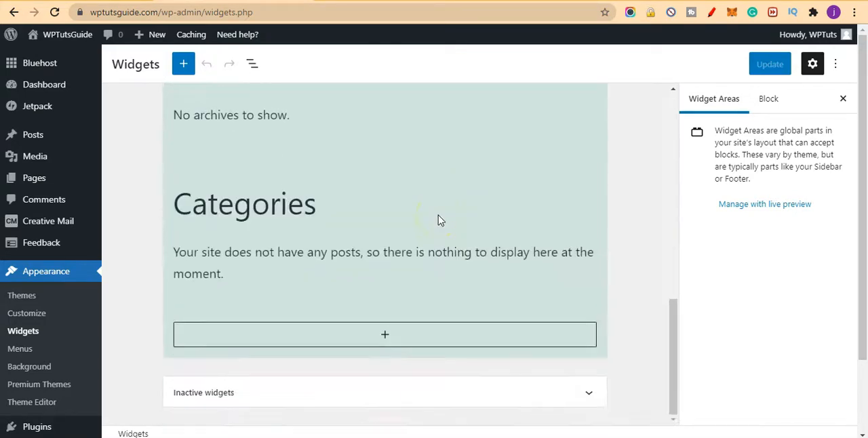
scroll(368, 273, down, 3)
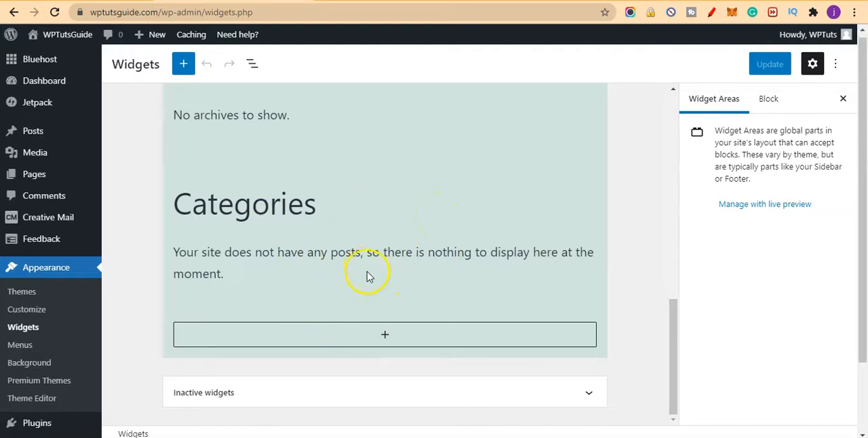
drag(672, 347, 672, 358)
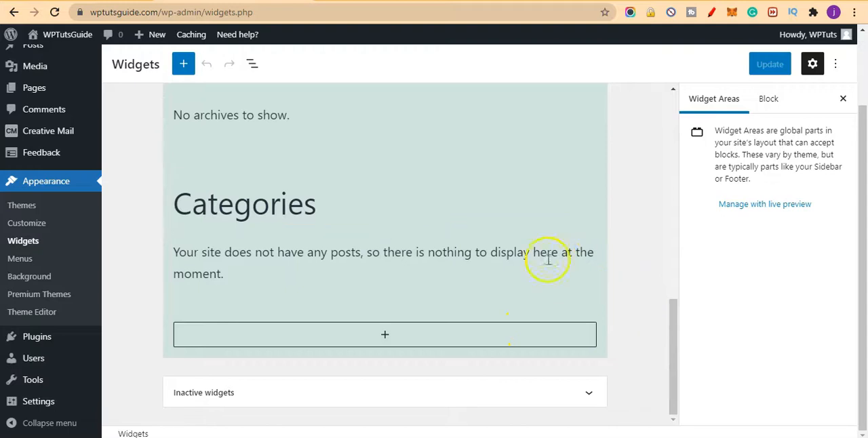
click(590, 388)
click(671, 306)
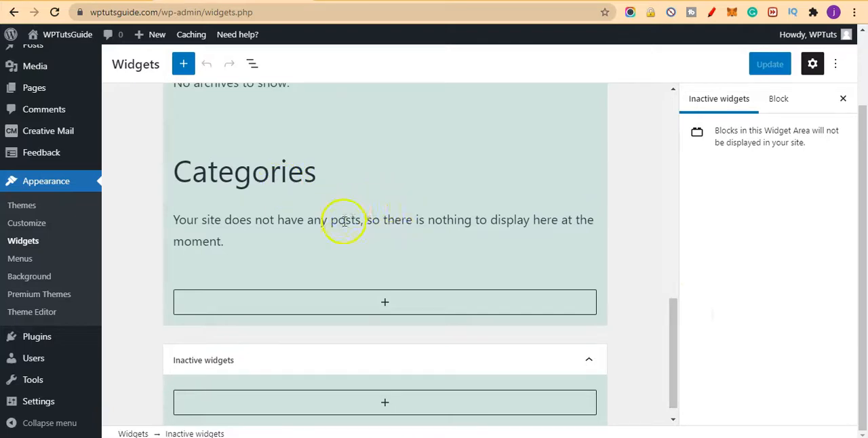
scroll(310, 184, up, 10)
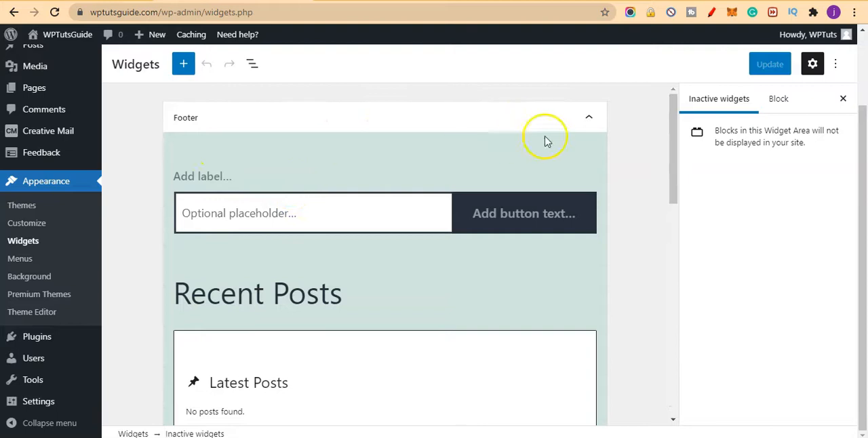
click(583, 124)
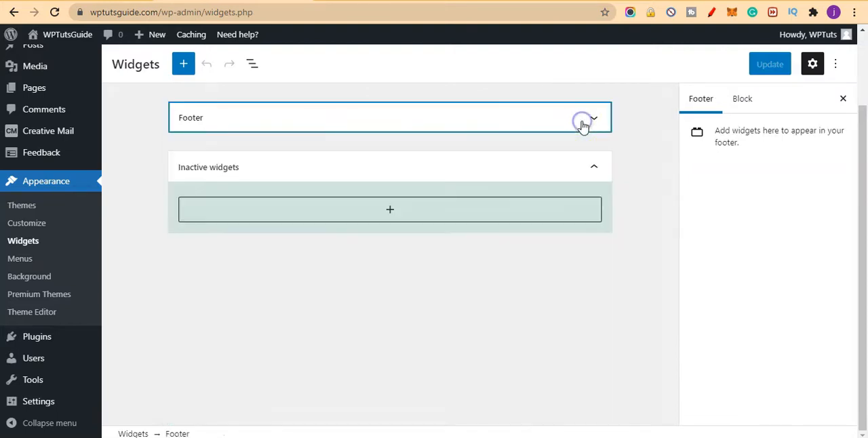
click(738, 100)
click(708, 103)
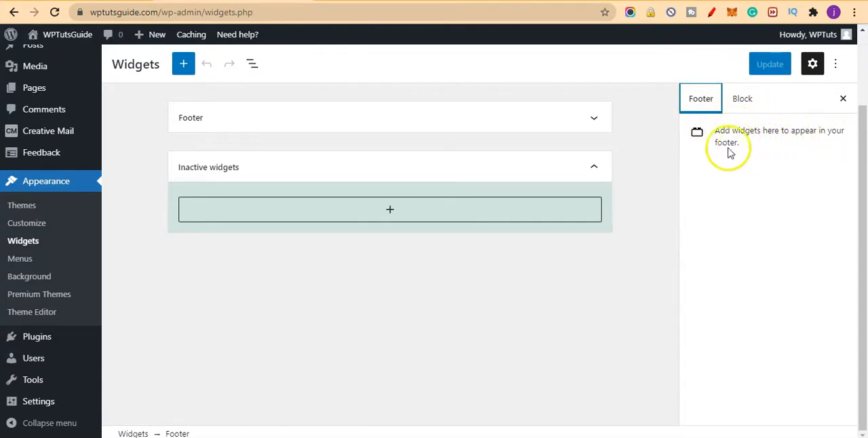
click(594, 123)
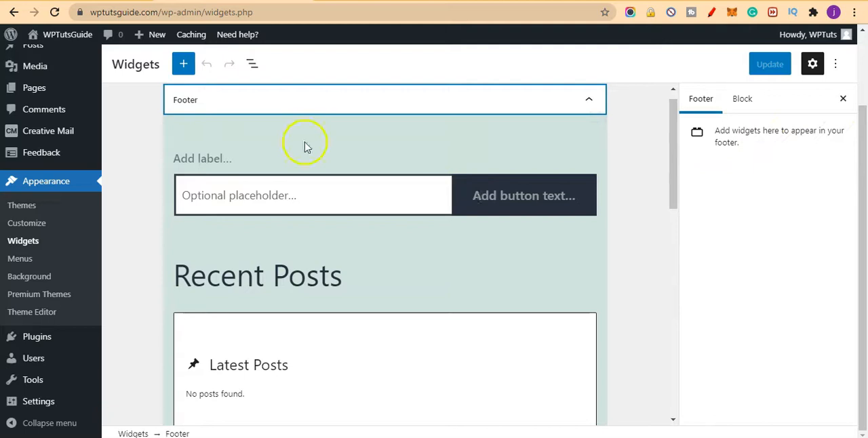
Step: Review the footer's default blocks one by one, including Recent Posts, Recent Comments, Archives and Categories
scroll(457, 232, down, 2)
scroll(457, 236, down, 2)
scroll(456, 232, up, 3)
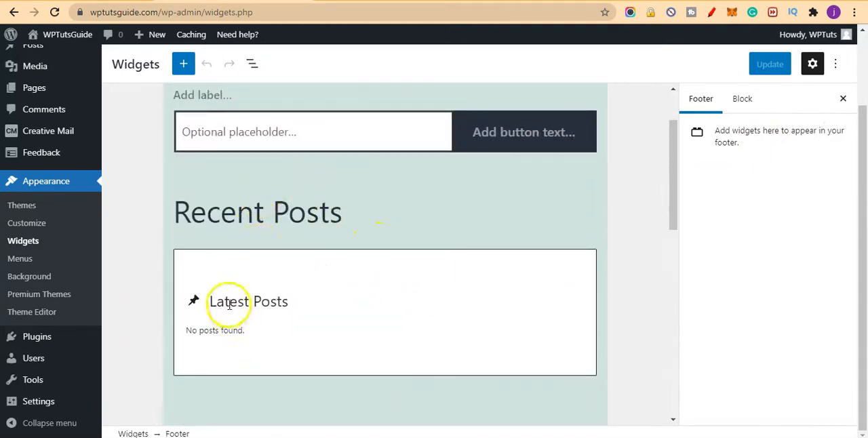
scroll(258, 329, down, 3)
scroll(271, 309, up, 1)
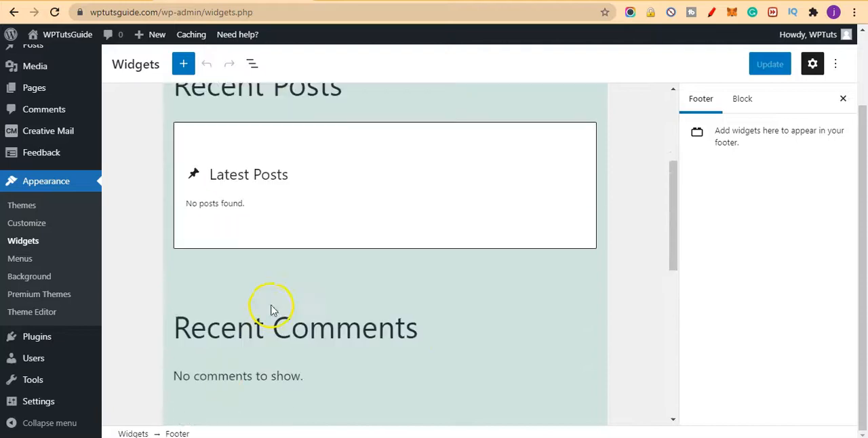
scroll(244, 278, down, 2)
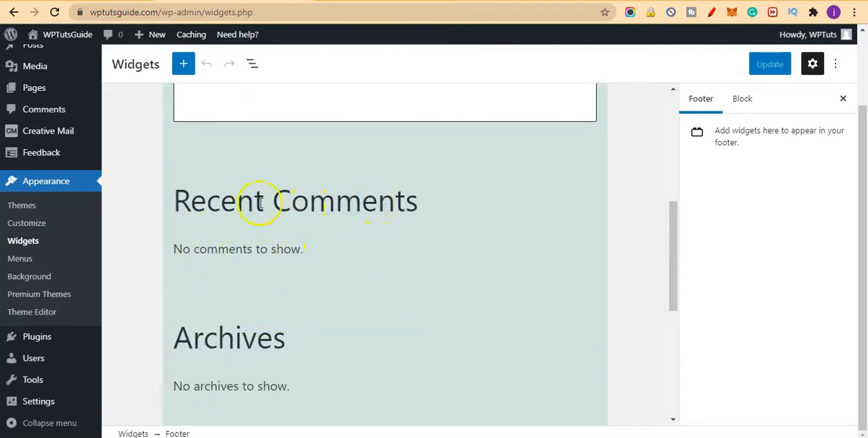
scroll(280, 305, down, 2)
scroll(423, 264, down, 1)
scroll(423, 264, down, 1)
scroll(630, 238, up, 5)
scroll(212, 122, up, 4)
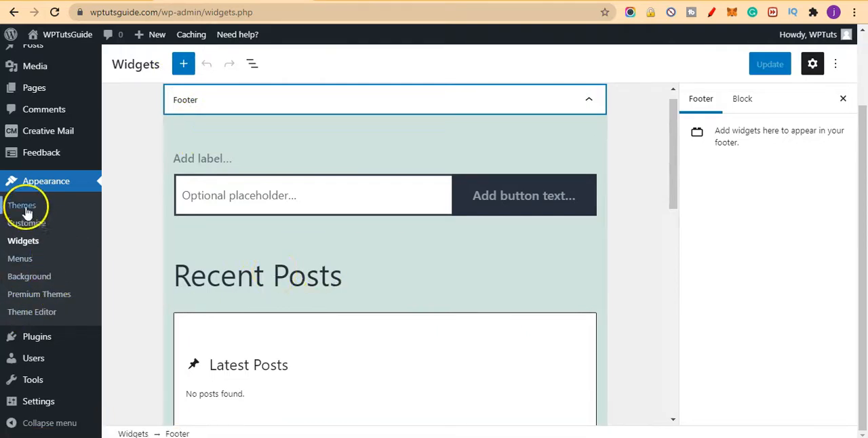
Step: Create a navigation menu named "Main Menu" with Primary menu as its display location
click(20, 266)
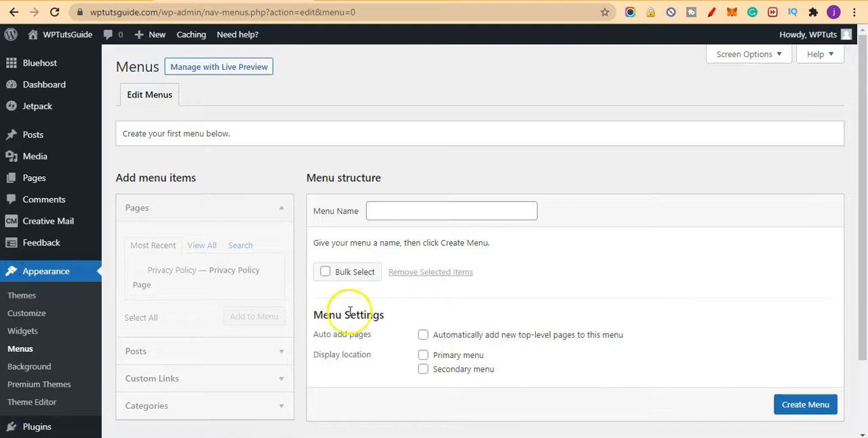
scroll(350, 311, down, 2)
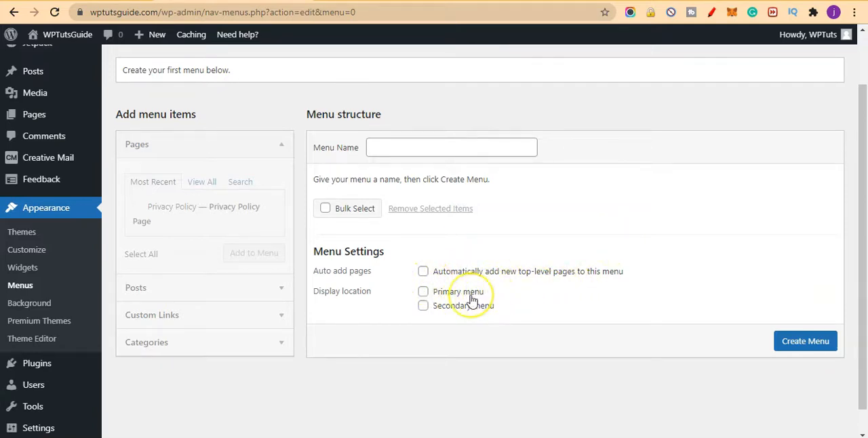
click(429, 141)
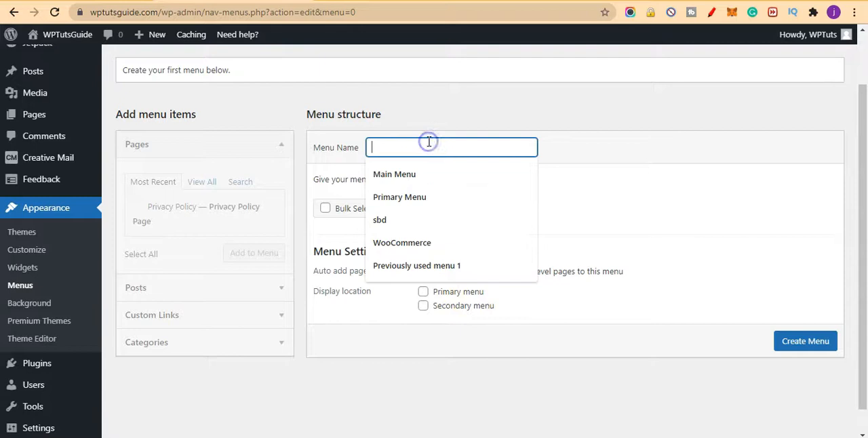
click(436, 179)
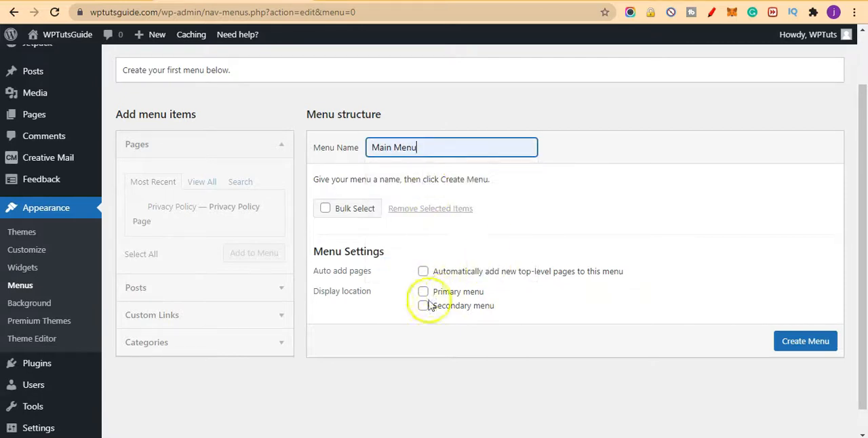
click(453, 292)
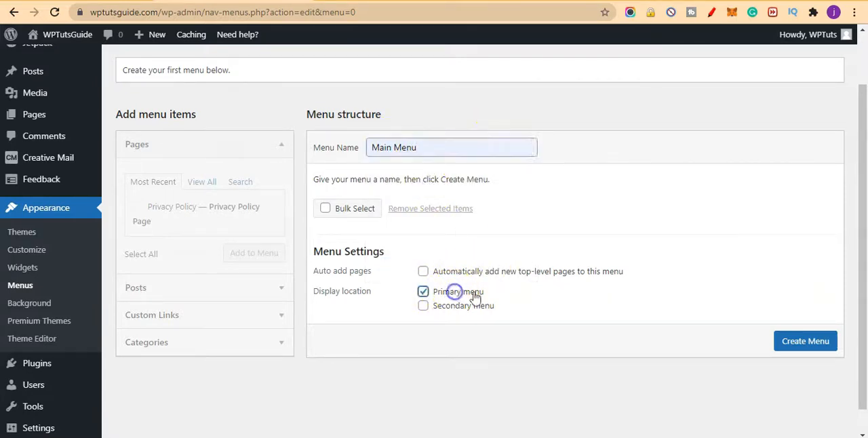
click(806, 342)
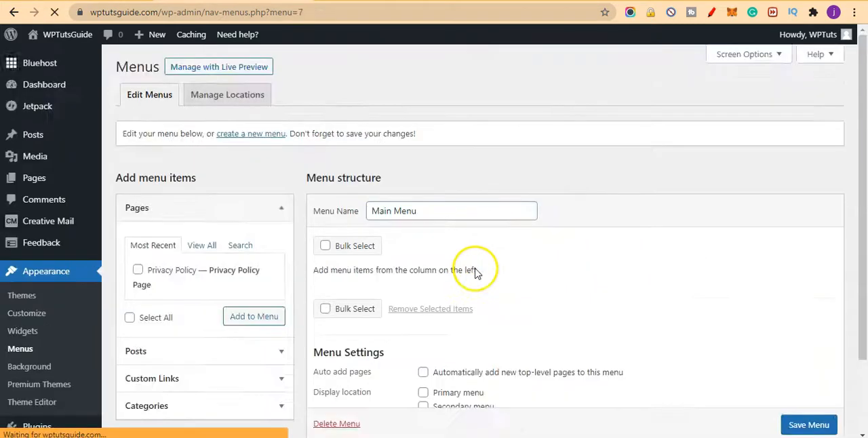
Step: Add the Blogging, News, Plugins, Themes and Tips categories to Main Menu and select Primary menu as its display location
scroll(465, 259, down, 3)
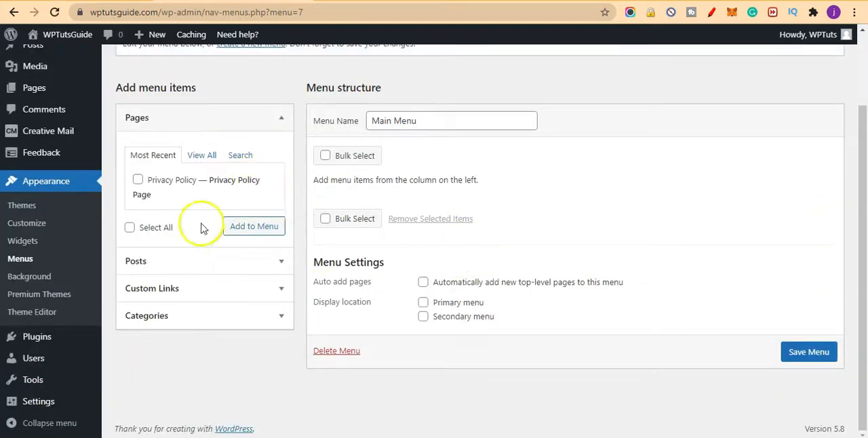
click(240, 315)
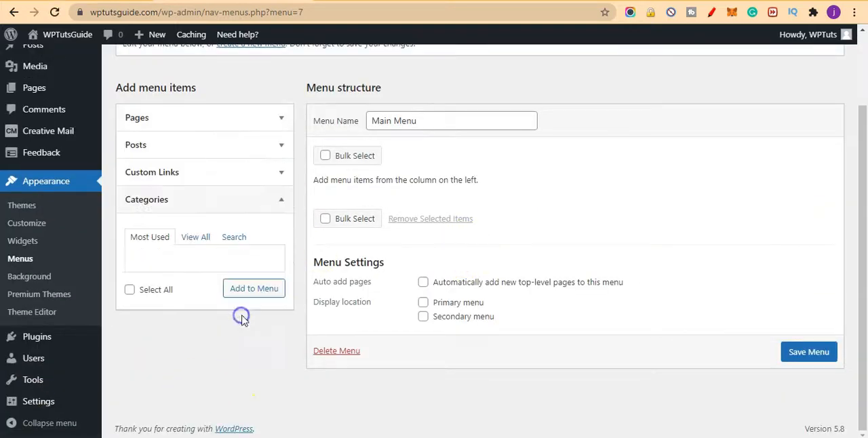
click(207, 237)
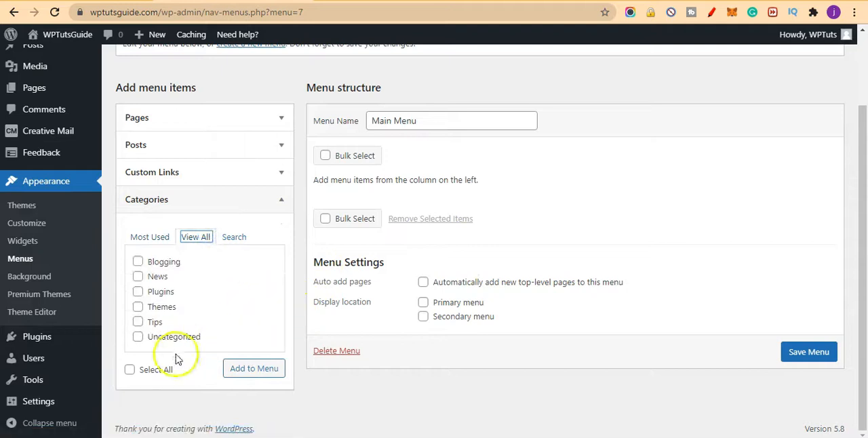
click(137, 337)
click(239, 368)
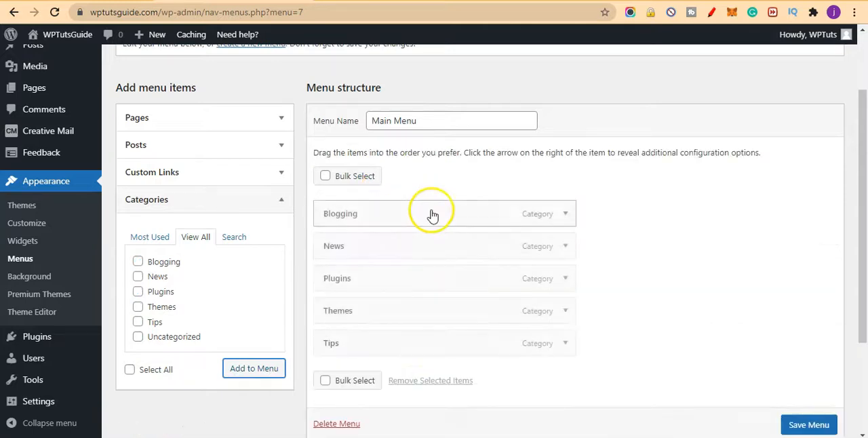
scroll(653, 230, down, 2)
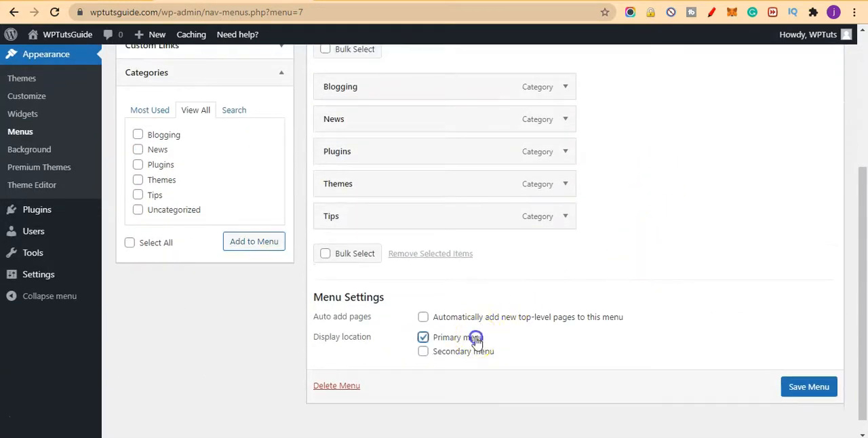
scroll(345, 301, up, 2)
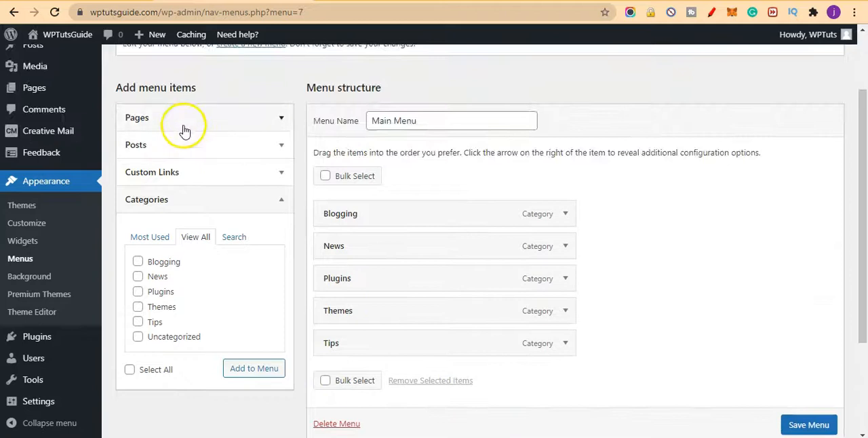
Step: Look through the Pages menu items, checking the most recent list, the full list and the search option
click(184, 128)
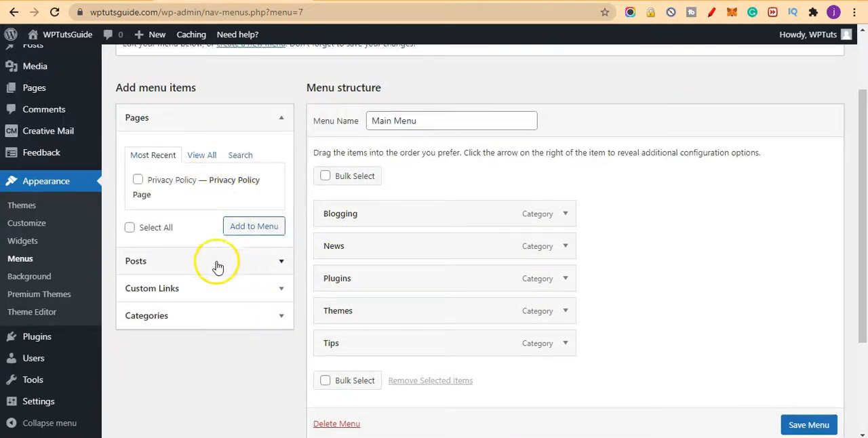
click(201, 153)
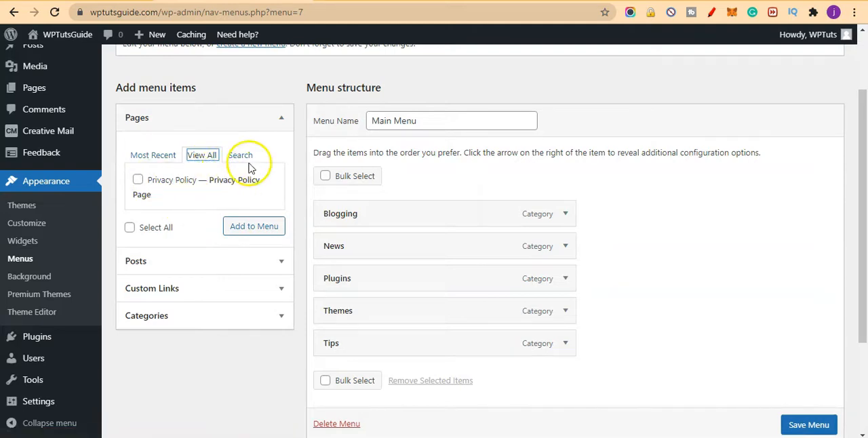
click(250, 160)
click(197, 156)
click(148, 160)
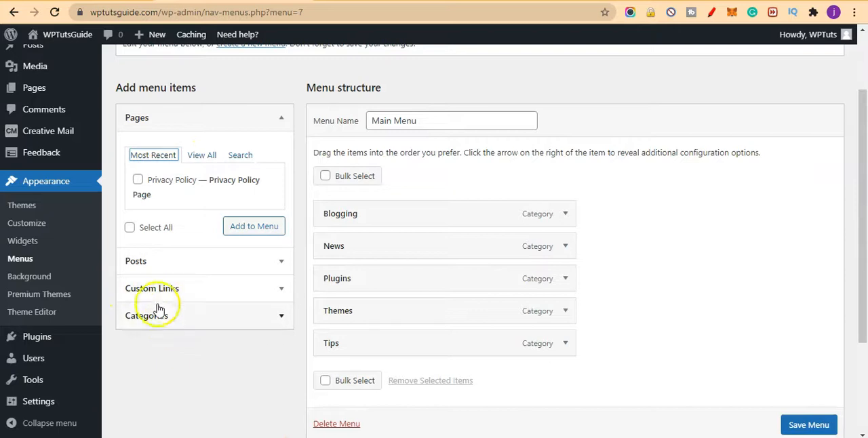
click(201, 296)
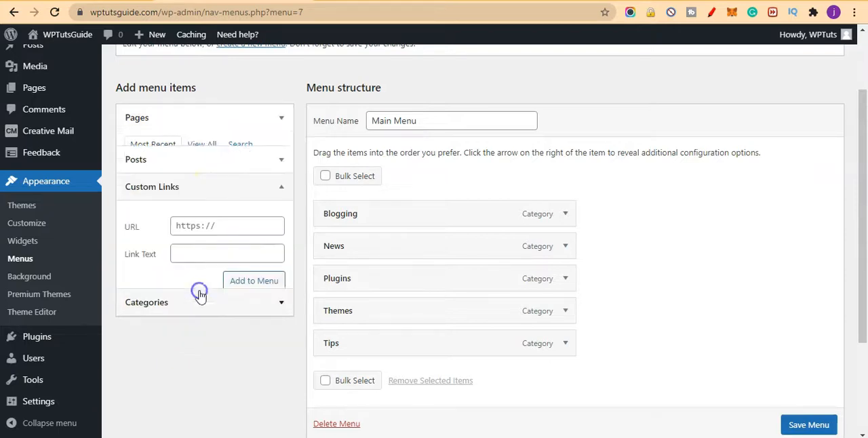
drag(157, 12, 91, 13)
right_click(139, 19)
click(187, 105)
click(236, 221)
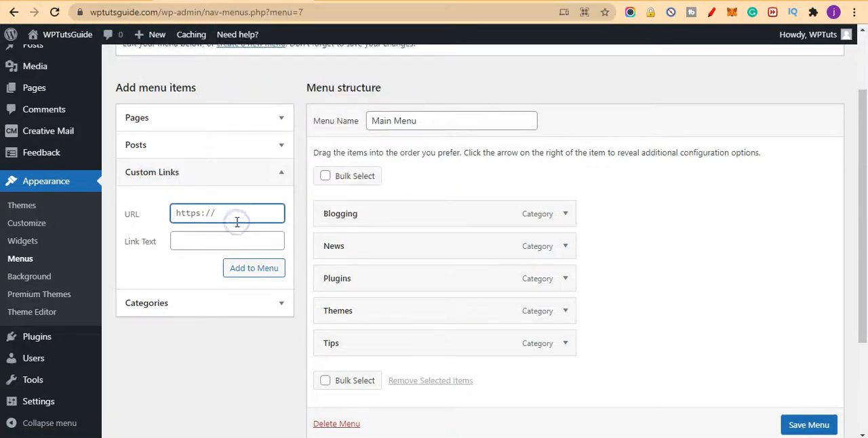
click(244, 240)
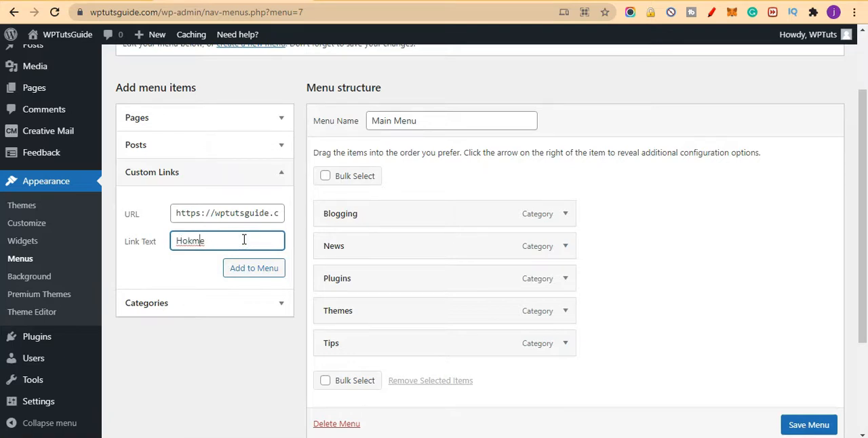
click(255, 269)
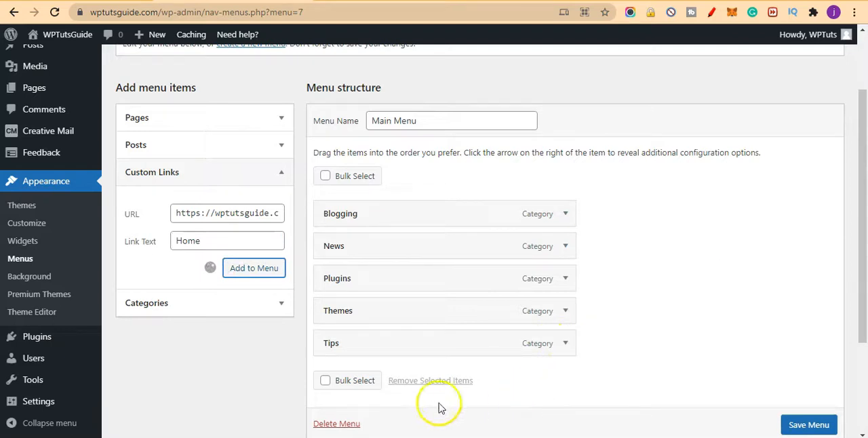
Step: Move the Home item above Blogging in the menu structure and save Main Menu
drag(469, 377, 475, 200)
scroll(707, 262, down, 3)
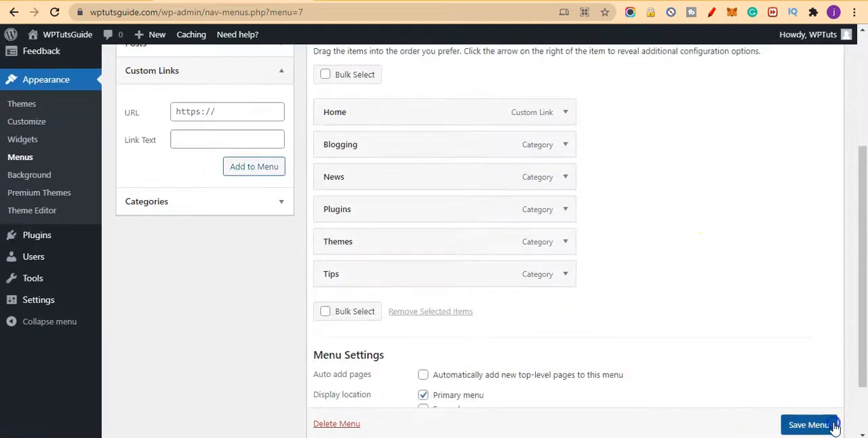
click(834, 425)
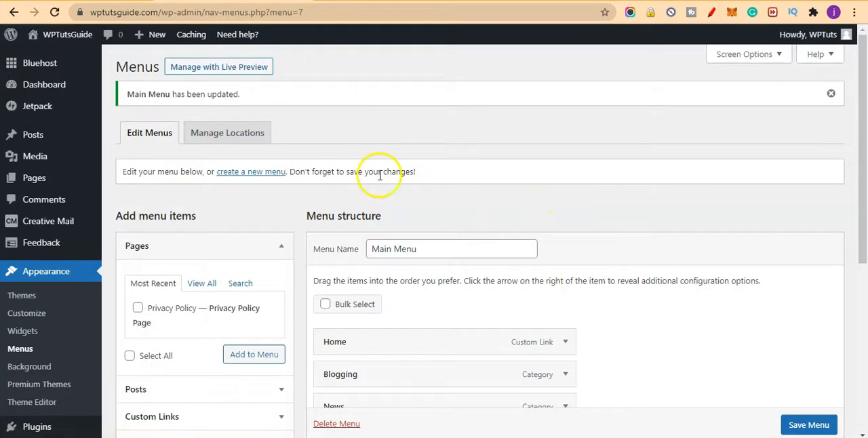
Step: Review the saved Main Menu and its settings, and examine the site's homepage from header to footer
scroll(358, 124, down, 5)
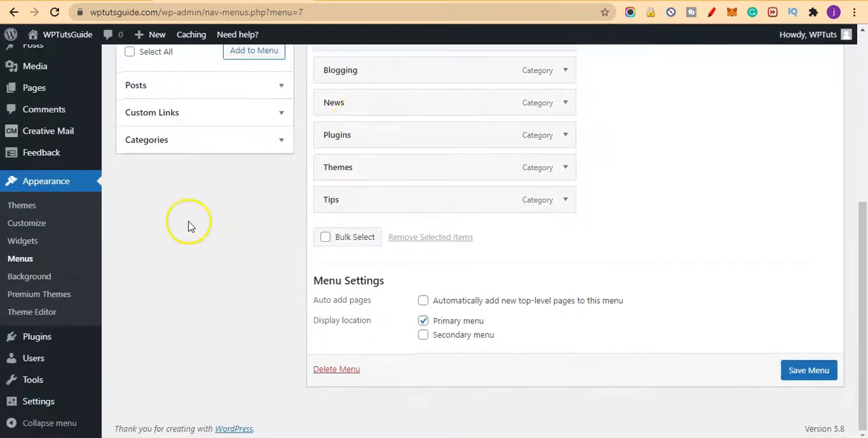
scroll(360, 254, up, 5)
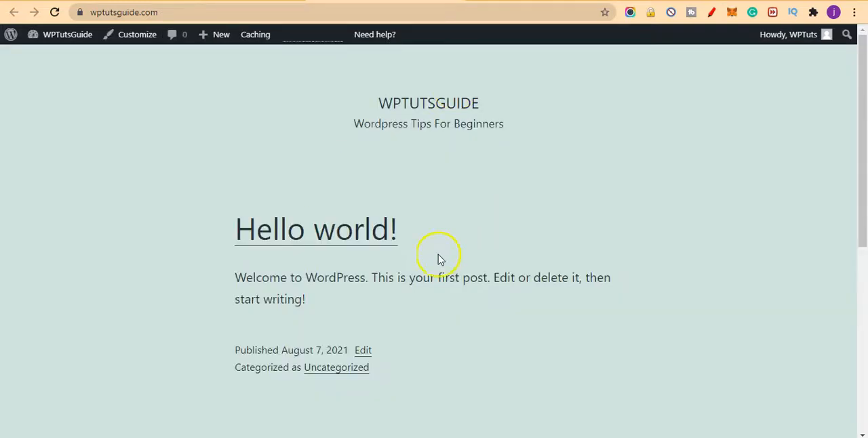
scroll(438, 258, down, 4)
scroll(438, 259, up, 1)
scroll(438, 259, down, 2)
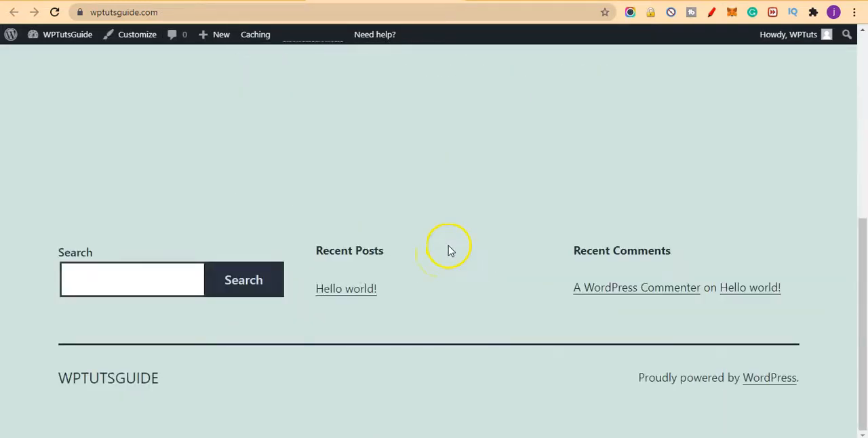
scroll(448, 251, up, 10)
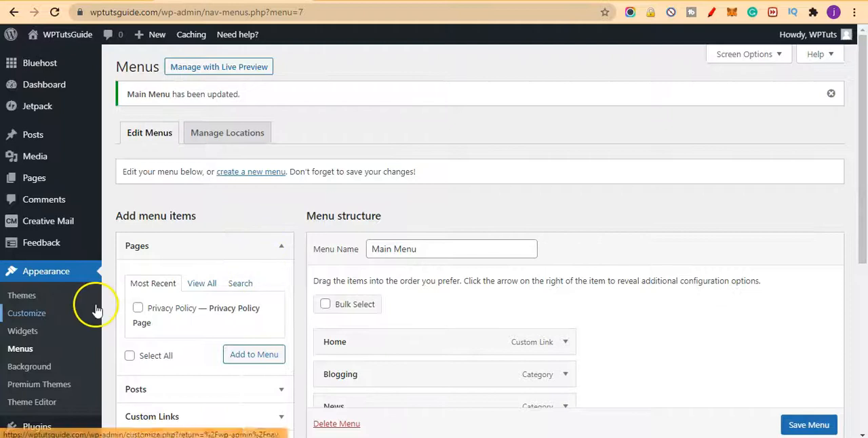
Step: Dismiss the Jetpack backup notice on the Themes page and open the WordPress.org theme catalogue
click(33, 298)
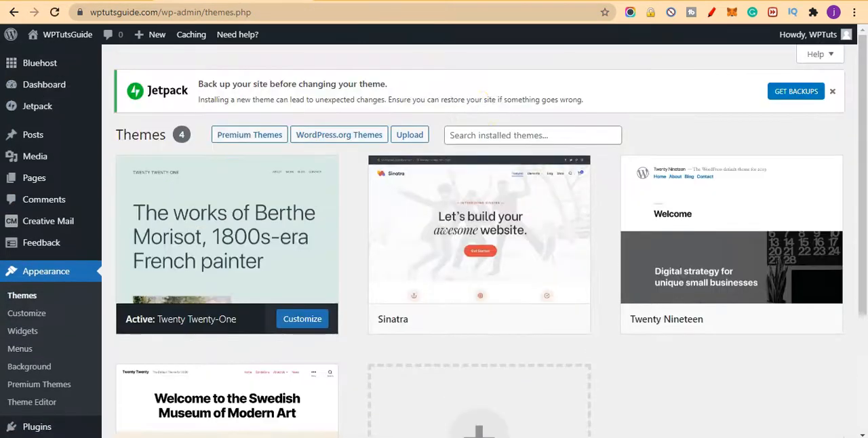
click(831, 92)
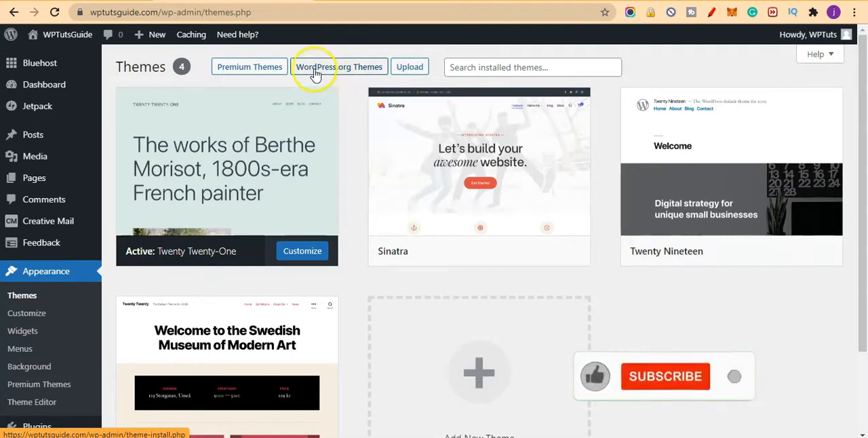
click(360, 70)
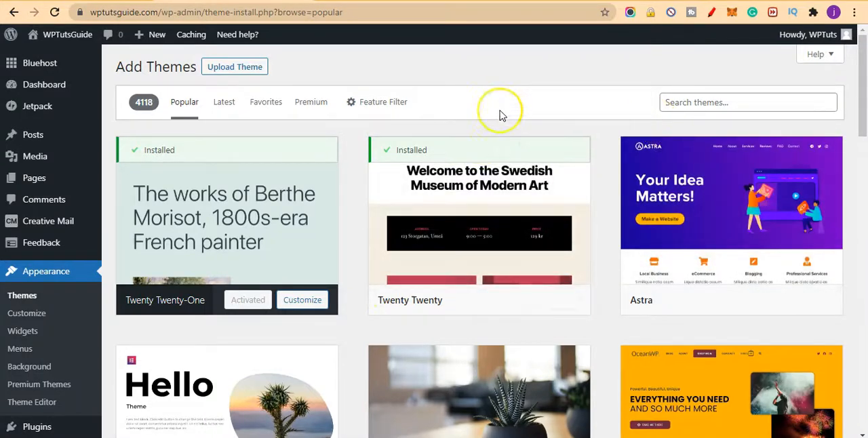
Step: Browse the popular WordPress.org themes and examine their thumbnails and names, including PopularFX and OceanWP
scroll(450, 211, down, 4)
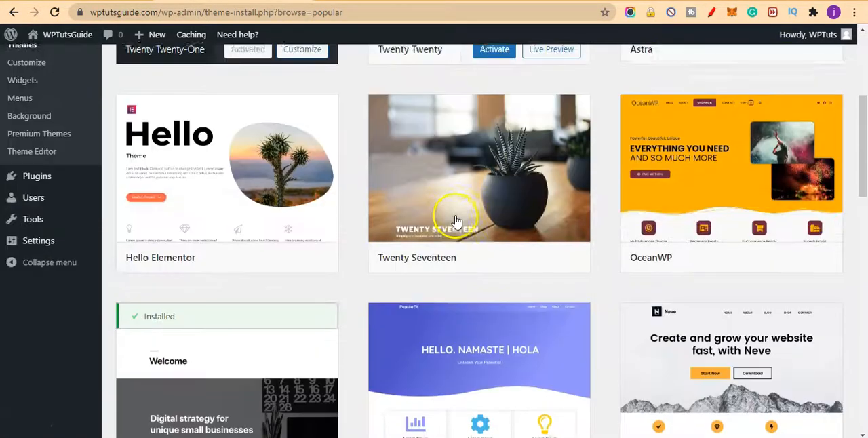
scroll(514, 204, down, 2)
mouse_move(518, 207)
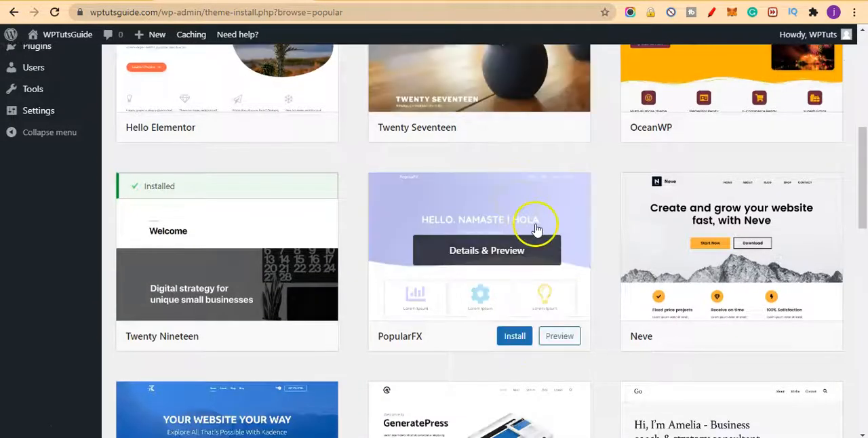
scroll(533, 219, up, 3)
scroll(459, 229, down, 5)
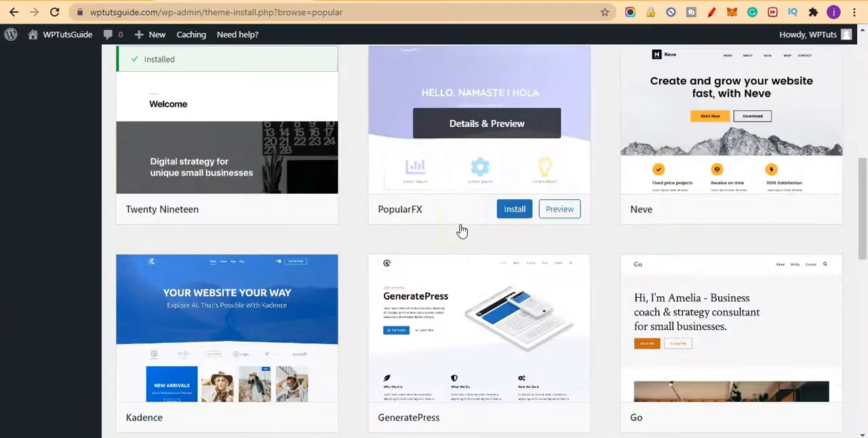
scroll(460, 229, down, 1)
scroll(461, 229, up, 5)
mouse_move(724, 238)
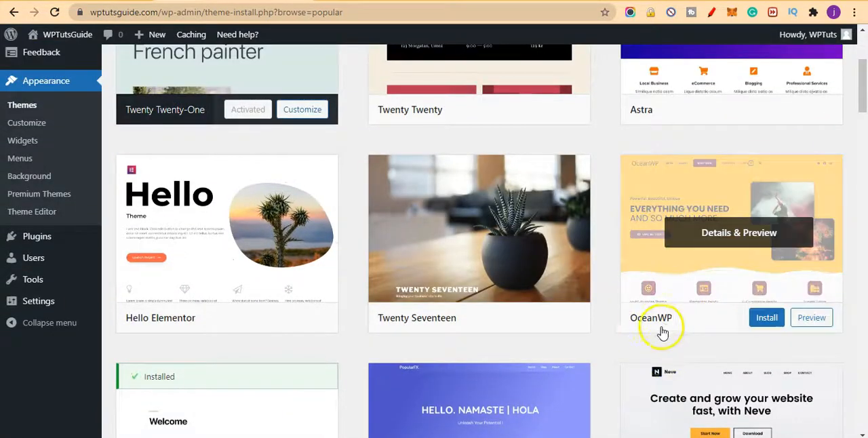
scroll(692, 299, up, 3)
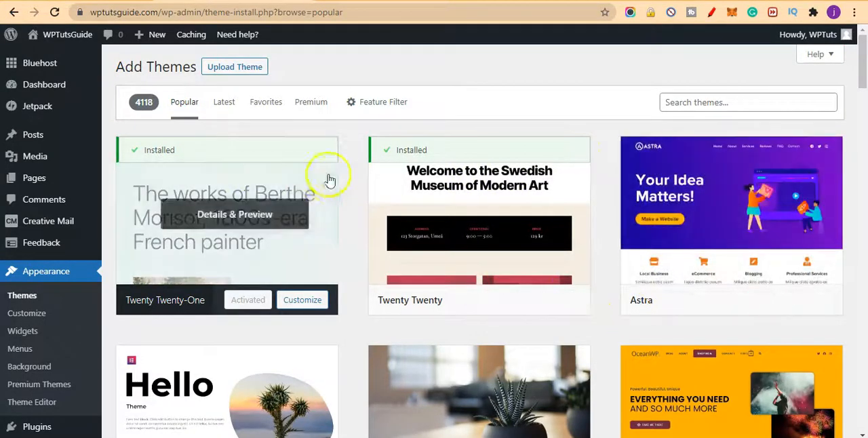
Step: Switch the theme catalogue to the latest themes and look through them
click(222, 103)
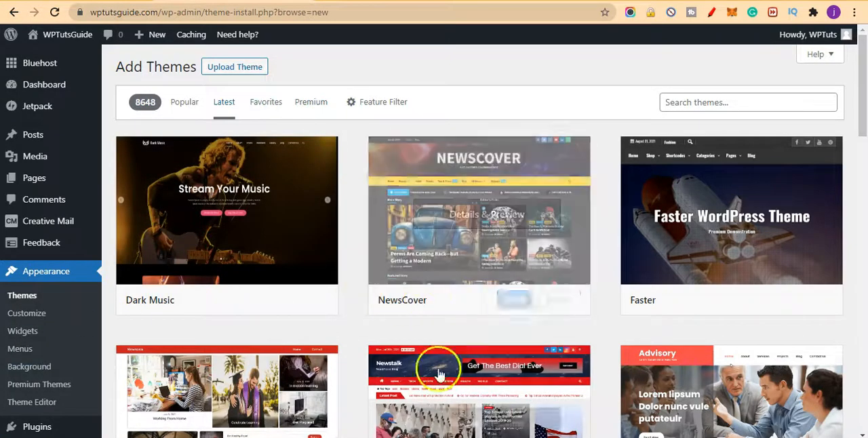
scroll(564, 295, down, 1)
scroll(562, 296, up, 1)
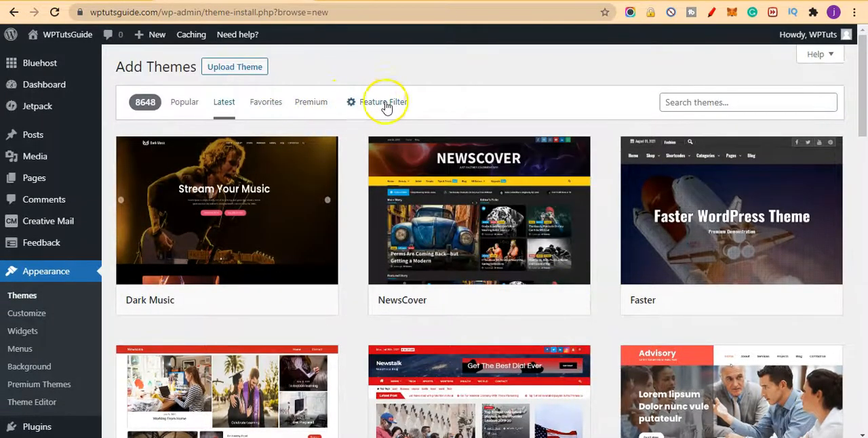
Step: Search the theme catalogue for "food" and look through the matching themes
click(678, 97)
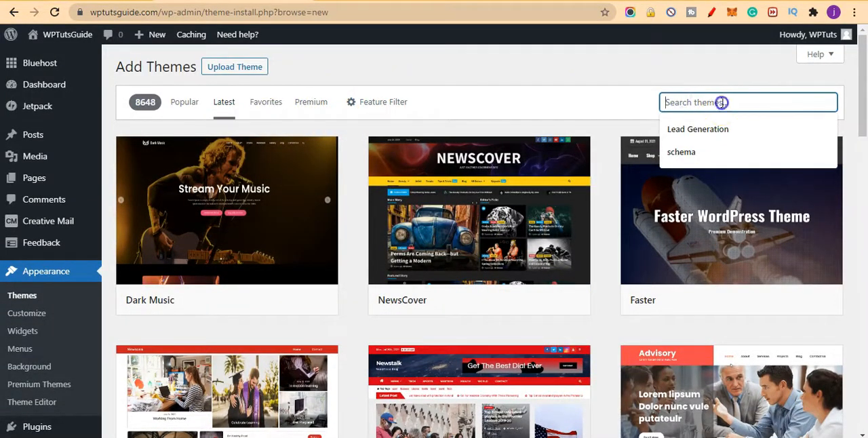
text(food)
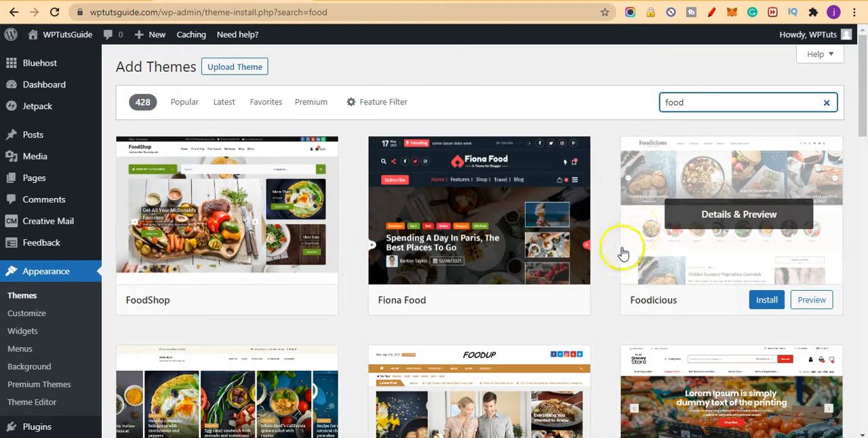
scroll(358, 346, down, 2)
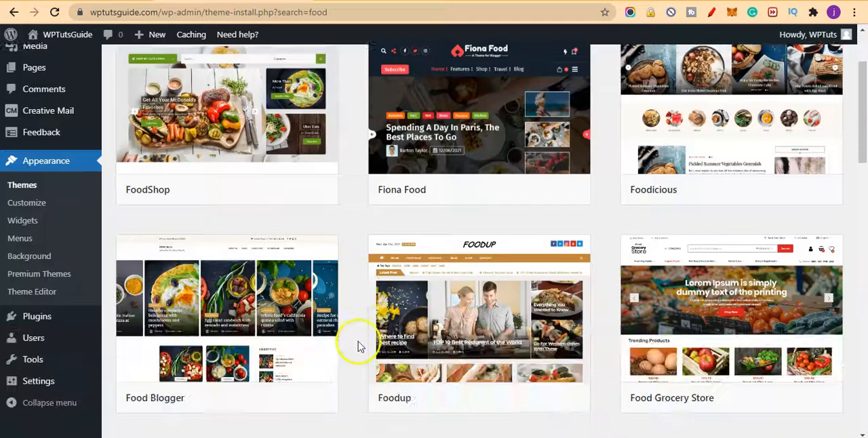
scroll(244, 259, down, 2)
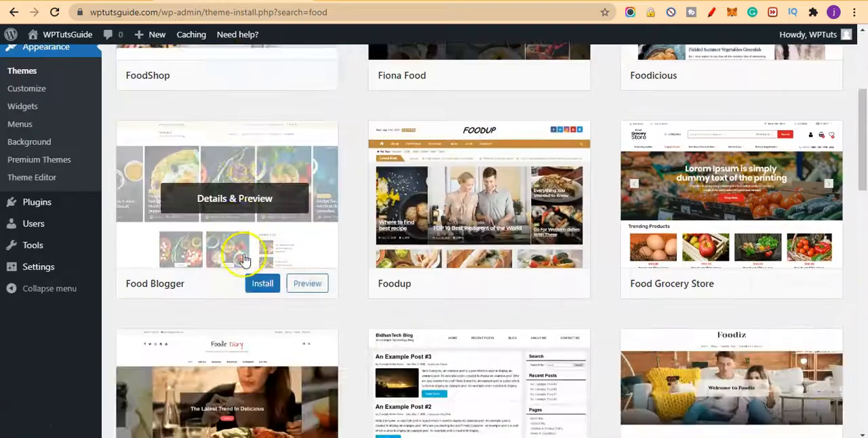
scroll(265, 248, down, 3)
scroll(278, 251, up, 3)
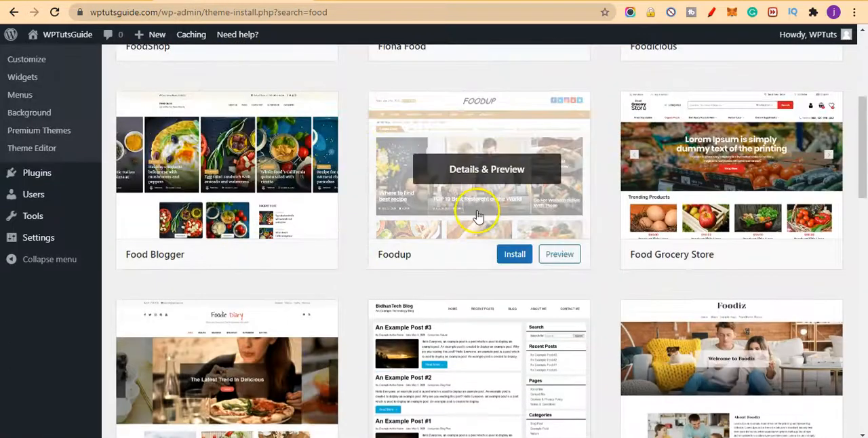
scroll(478, 216, down, 3)
scroll(204, 241, down, 5)
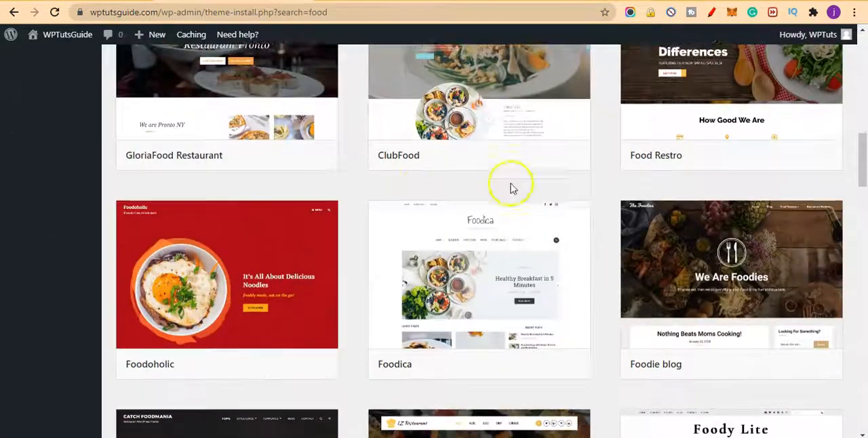
scroll(512, 188, down, 3)
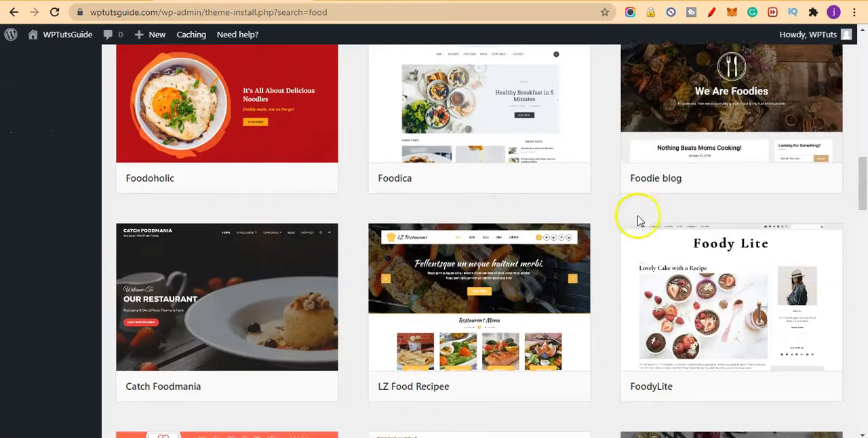
scroll(637, 217, down, 2)
Step: Search the theme catalogue for "travel" and look through the matching themes
scroll(637, 218, up, 14)
scroll(638, 219, up, 3)
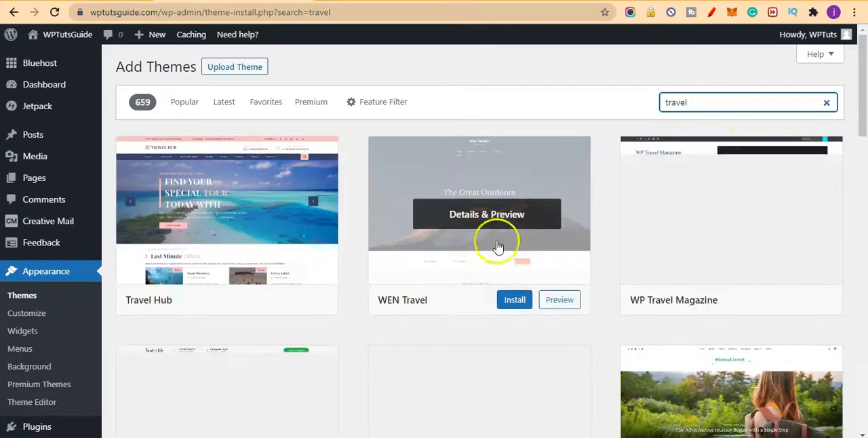
scroll(478, 253, down, 6)
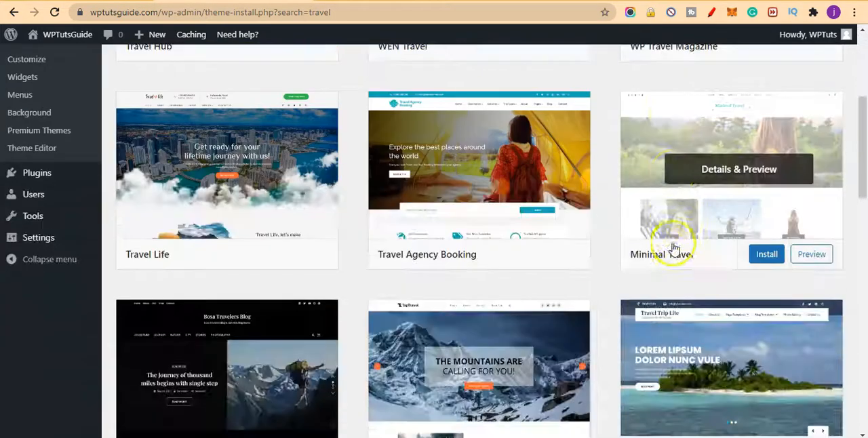
scroll(700, 275, down, 8)
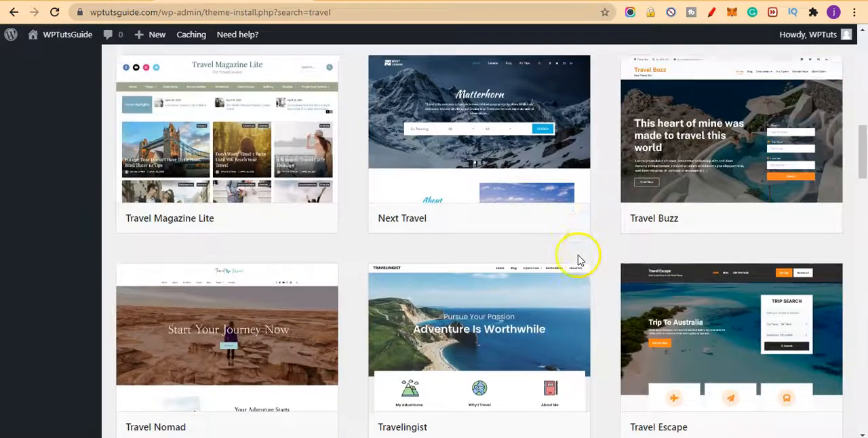
scroll(542, 257, down, 5)
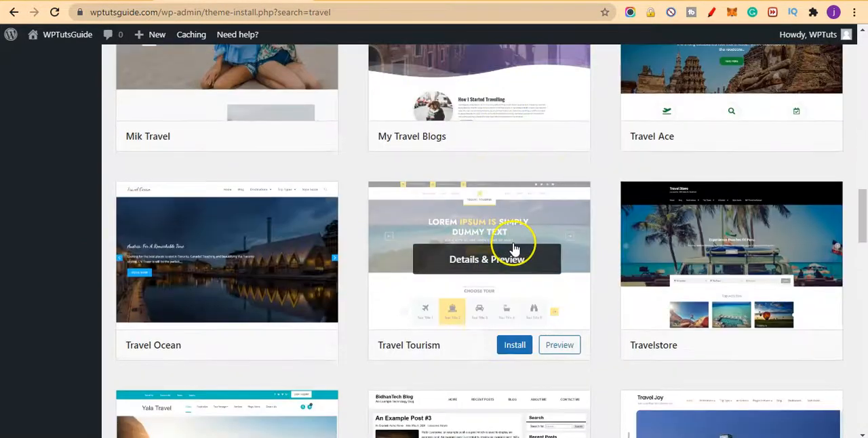
scroll(514, 250, up, 12)
scroll(515, 250, up, 7)
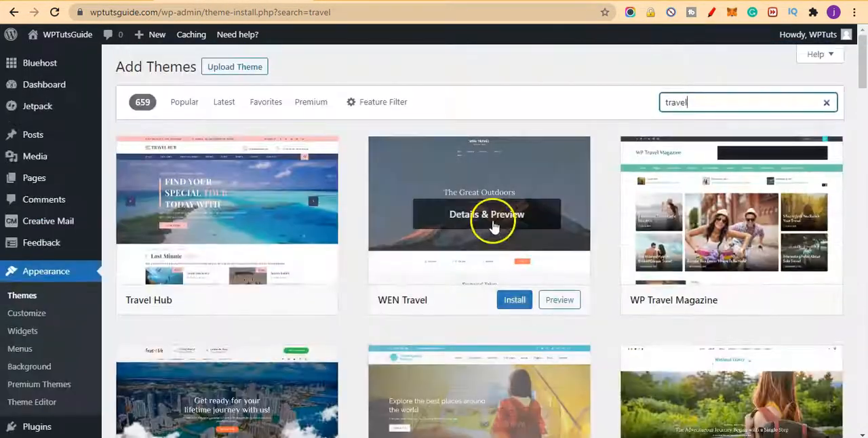
Step: Search the theme catalogue for "fashion" and look through the matching themes
double_click(709, 106)
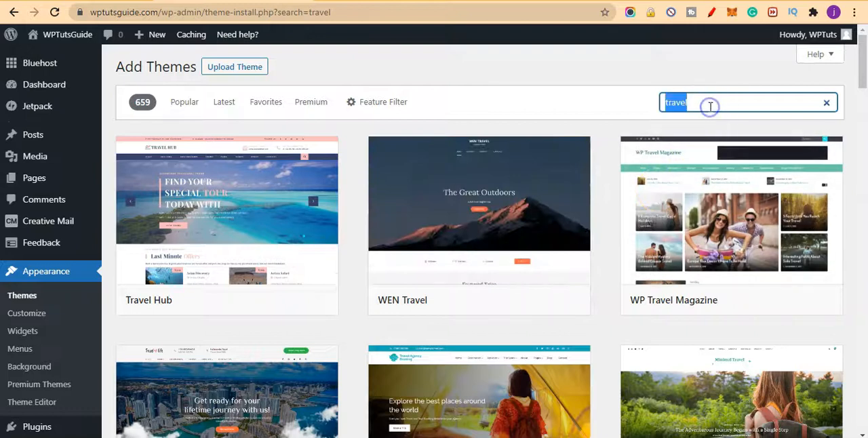
text(fashion)
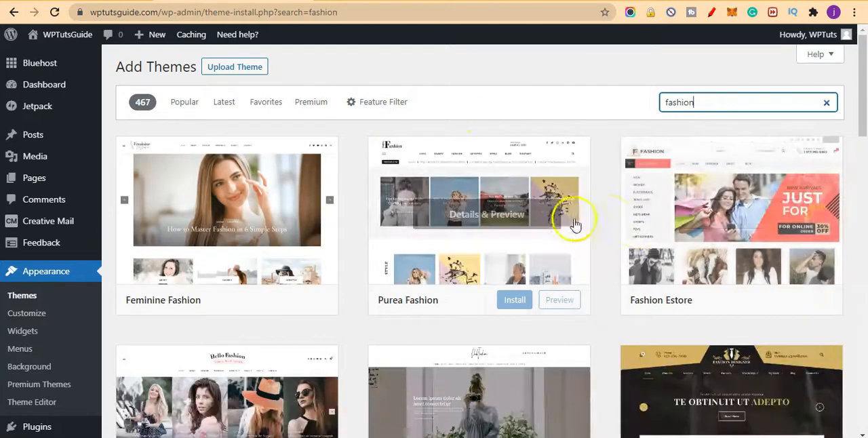
scroll(573, 230, down, 3)
scroll(580, 246, down, 1)
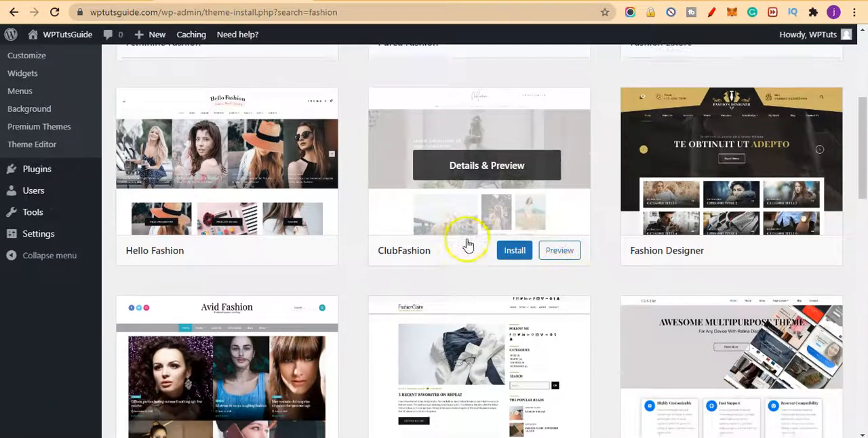
scroll(441, 223, down, 3)
scroll(678, 247, down, 2)
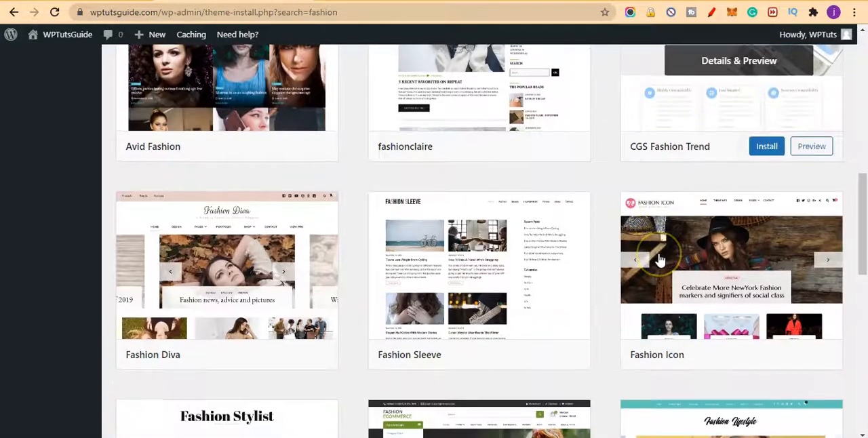
scroll(668, 252, up, 9)
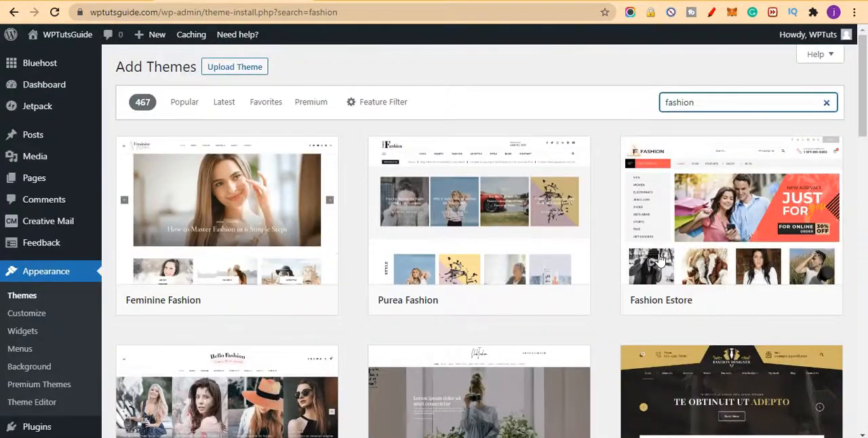
Step: Search the theme catalogue for "technology" and look through the matching themes
double_click(744, 105)
text(technology)
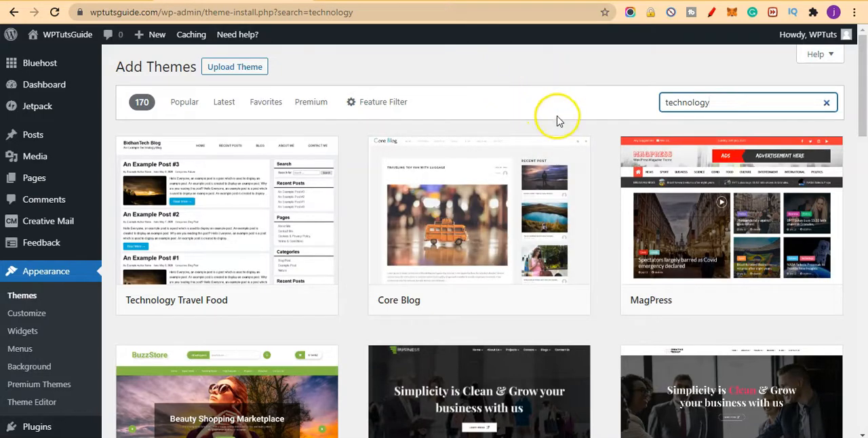
scroll(562, 174, down, 10)
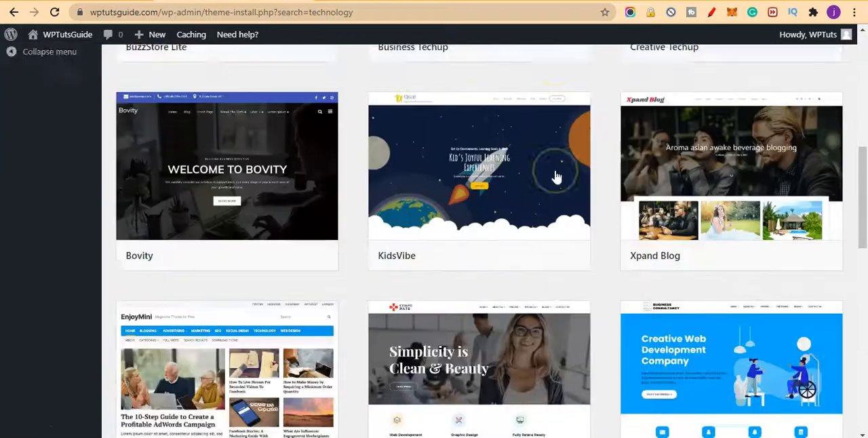
scroll(555, 218, down, 3)
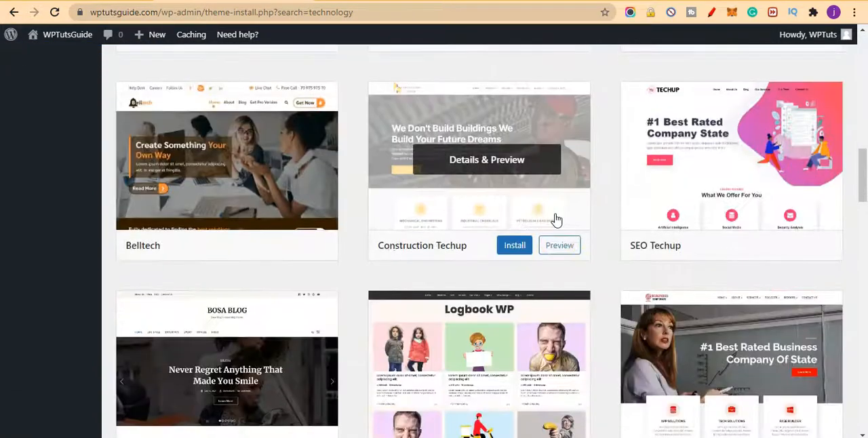
scroll(555, 218, down, 5)
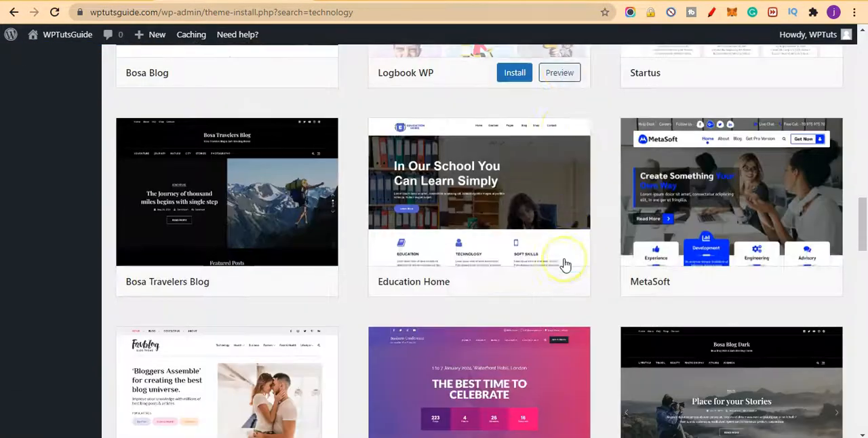
scroll(565, 263, down, 3)
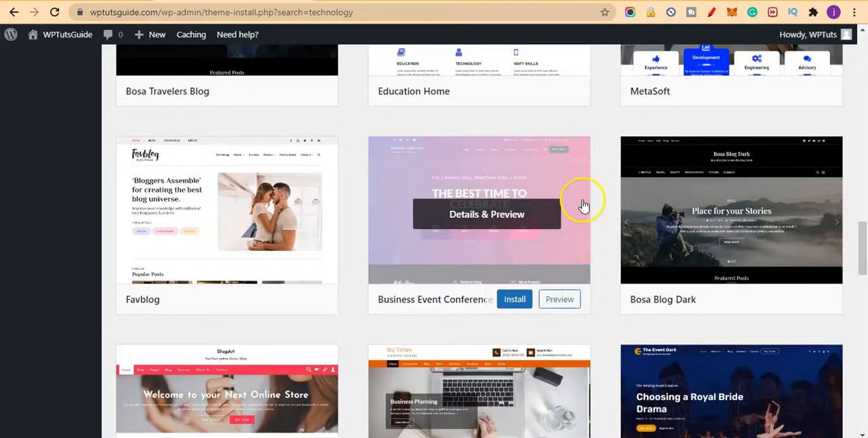
Step: Go back over the technology themes and compare their thumbnails, including the Techup designs and Business Techup
scroll(581, 203, up, 15)
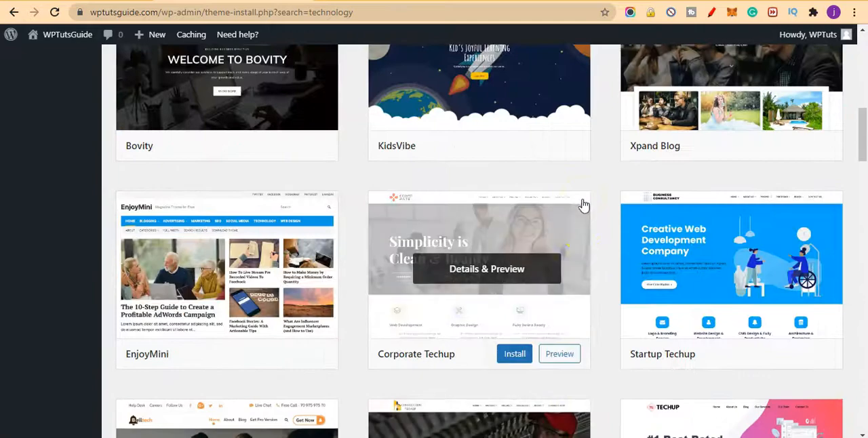
scroll(580, 238, up, 3)
scroll(575, 248, down, 5)
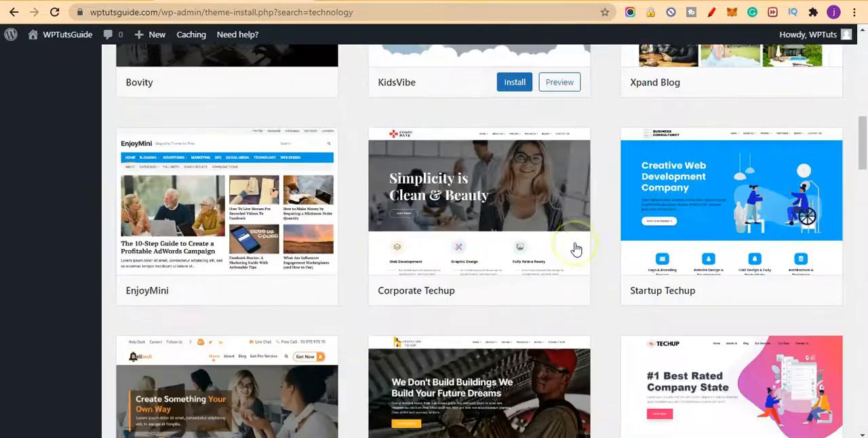
scroll(584, 210, down, 1)
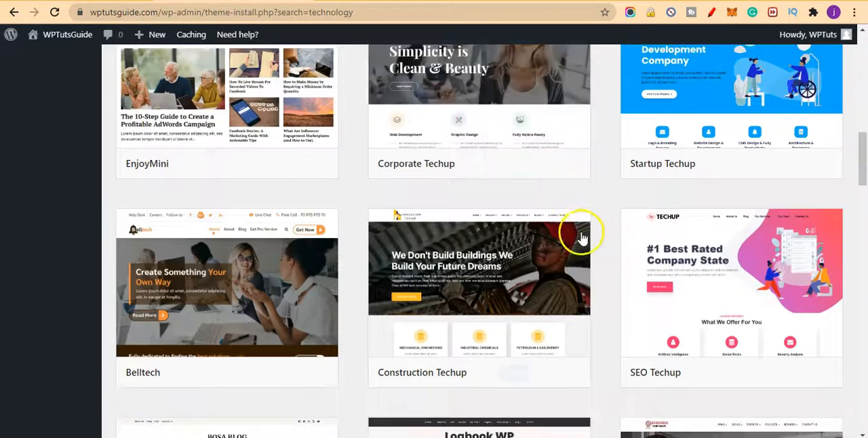
scroll(387, 230, up, 5)
scroll(388, 231, up, 8)
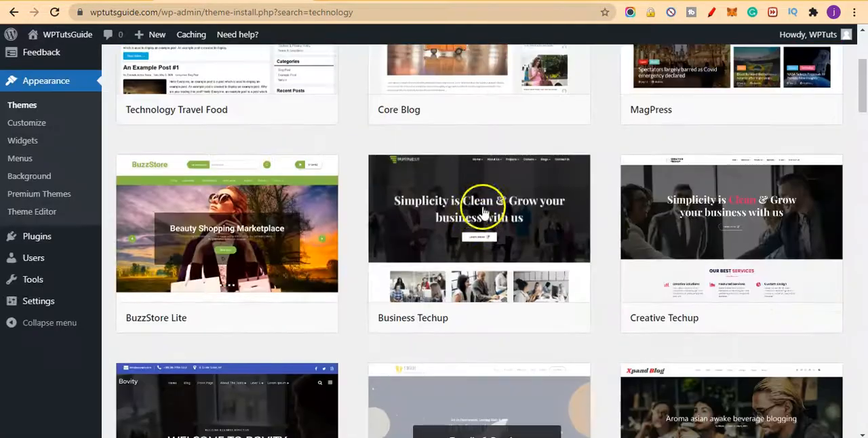
scroll(533, 212, down, 10)
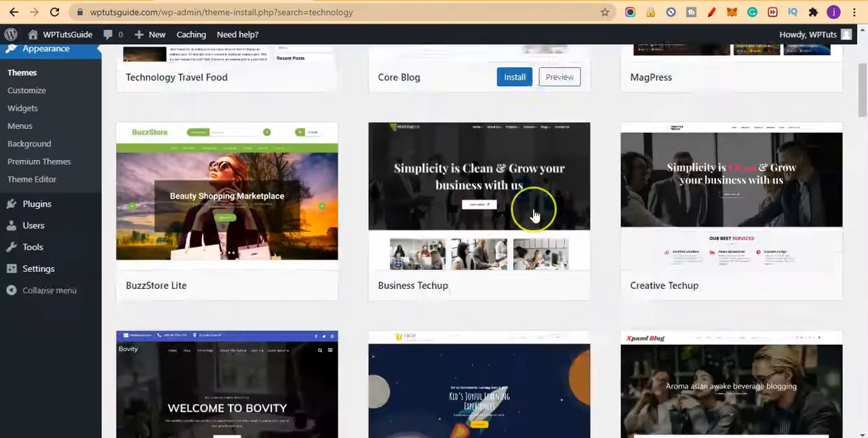
scroll(533, 212, down, 5)
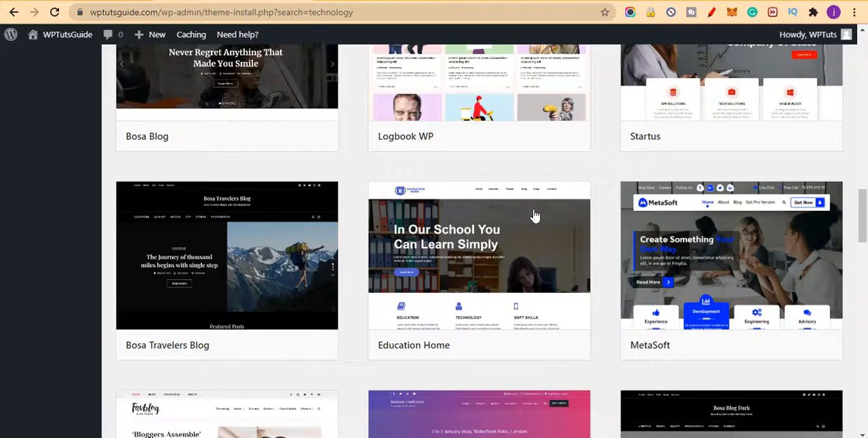
scroll(567, 183, up, 16)
scroll(728, 178, up, 1)
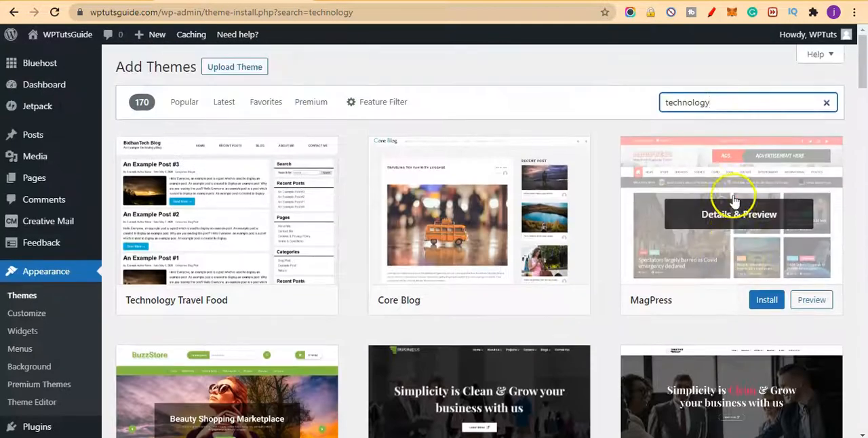
Step: Search the theme catalogue for "agency" and look through the matching themes
double_click(721, 101)
text(agency)
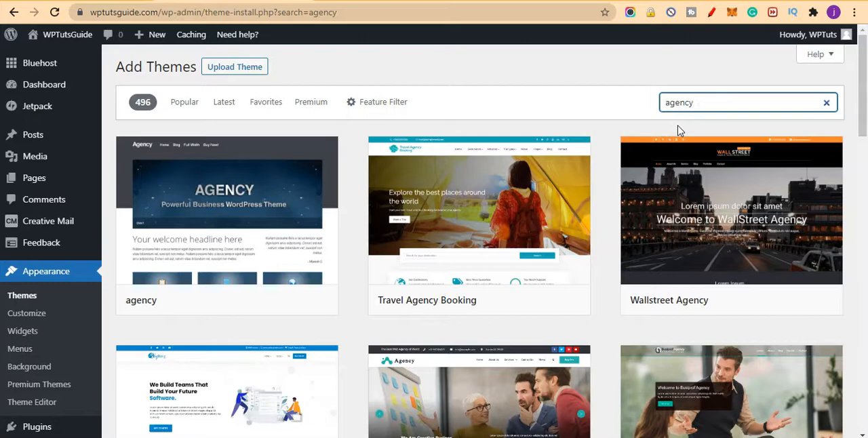
scroll(552, 145, down, 3)
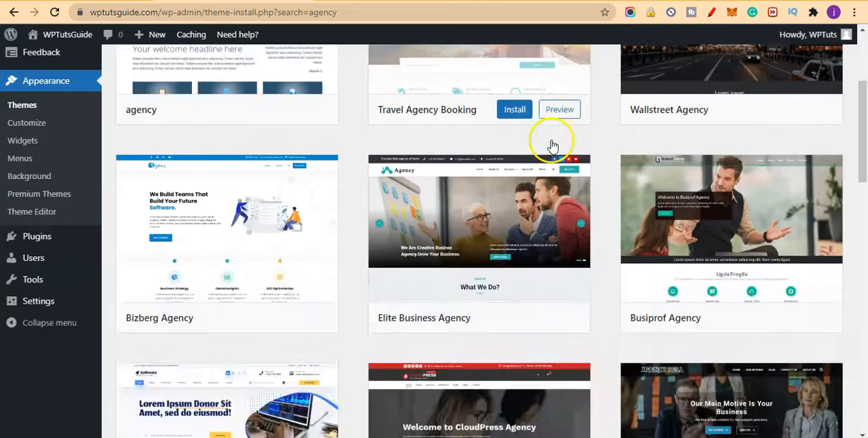
scroll(552, 145, down, 4)
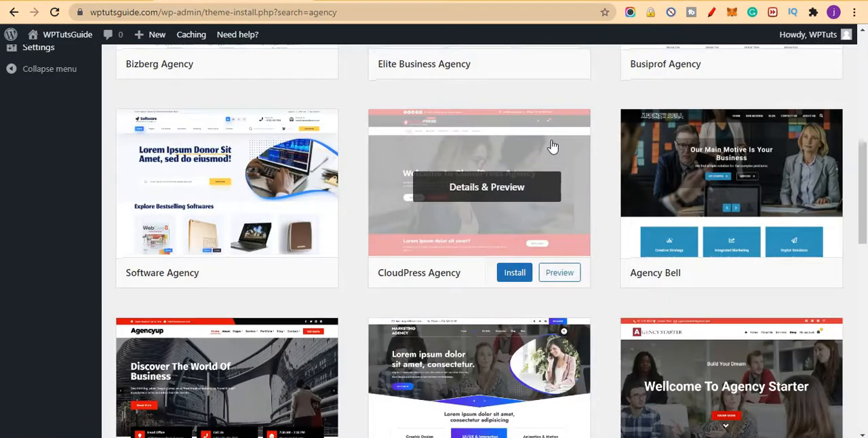
scroll(552, 145, down, 4)
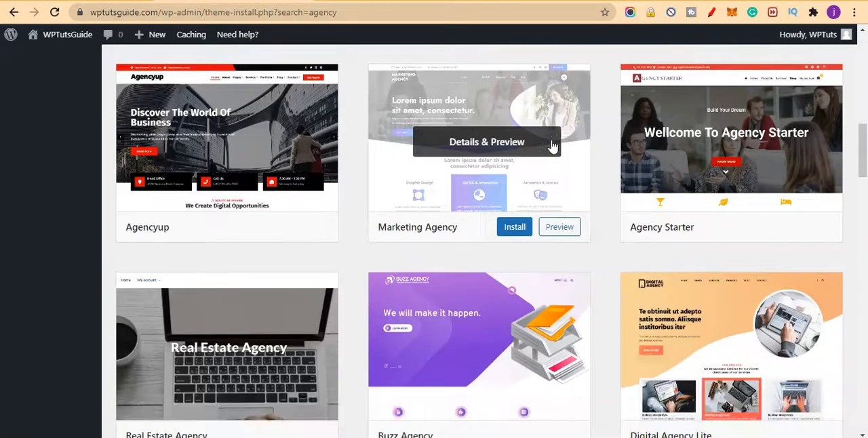
scroll(552, 145, down, 4)
scroll(552, 145, up, 15)
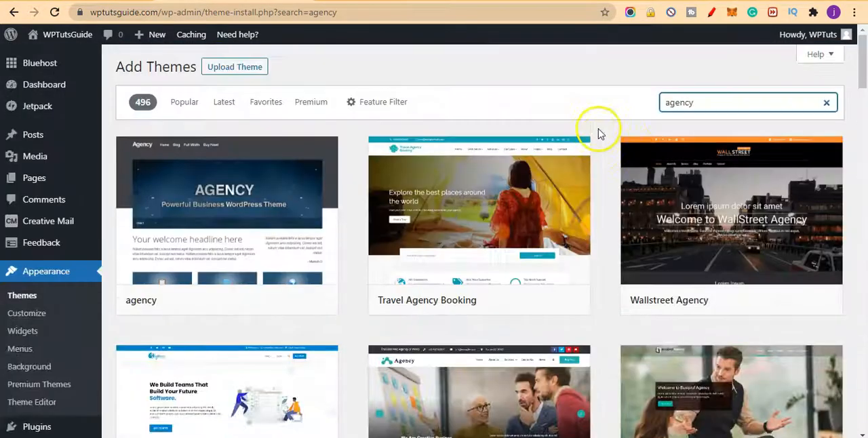
Step: Search the theme catalogue for "food", replace the search with "automobile" and look through the automobile themes
double_click(691, 103)
text(food)
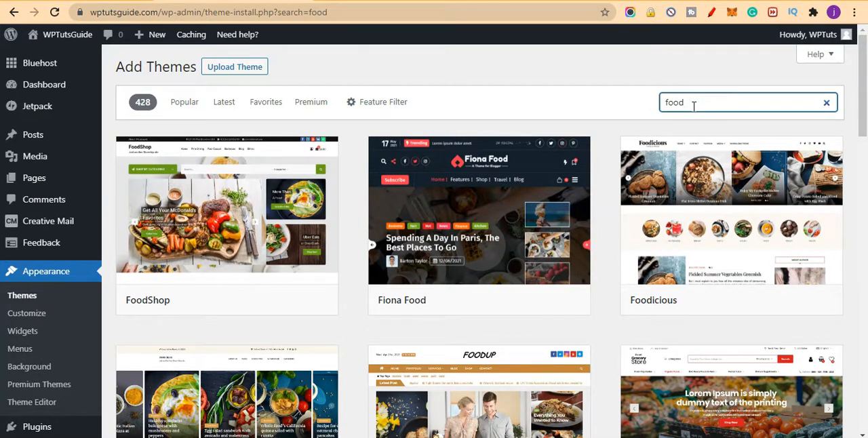
double_click(692, 105)
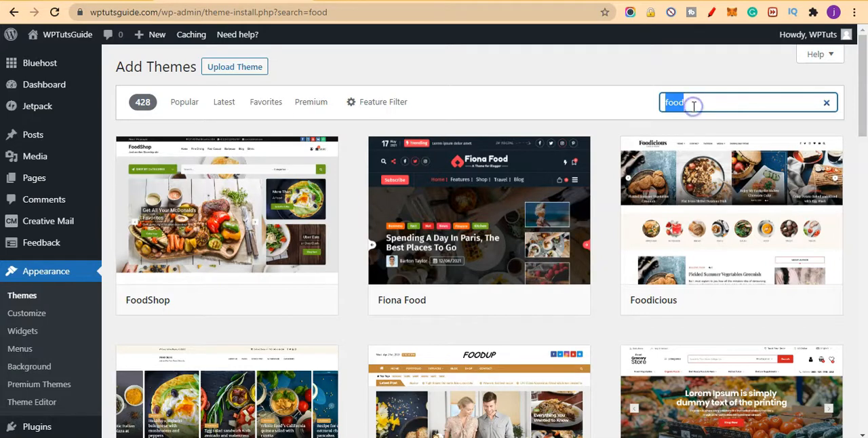
text(autom)
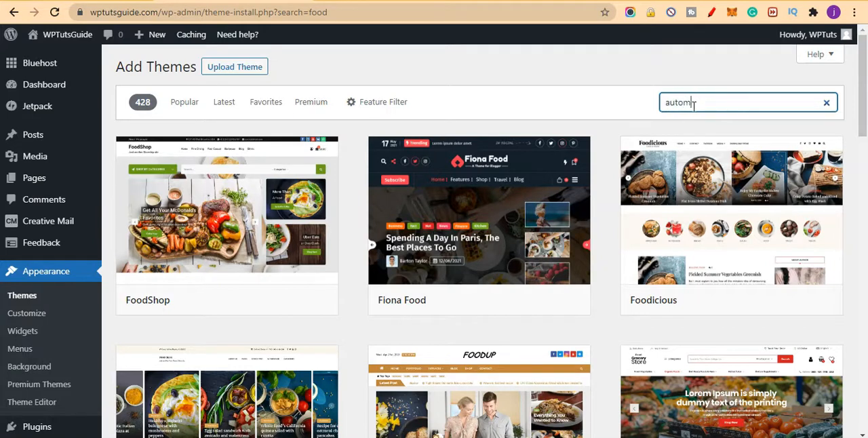
text(obile)
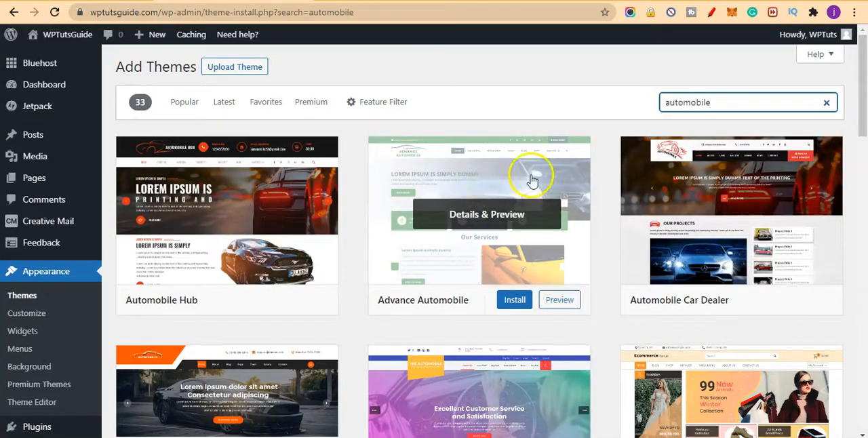
scroll(606, 194, down, 2)
scroll(633, 182, down, 3)
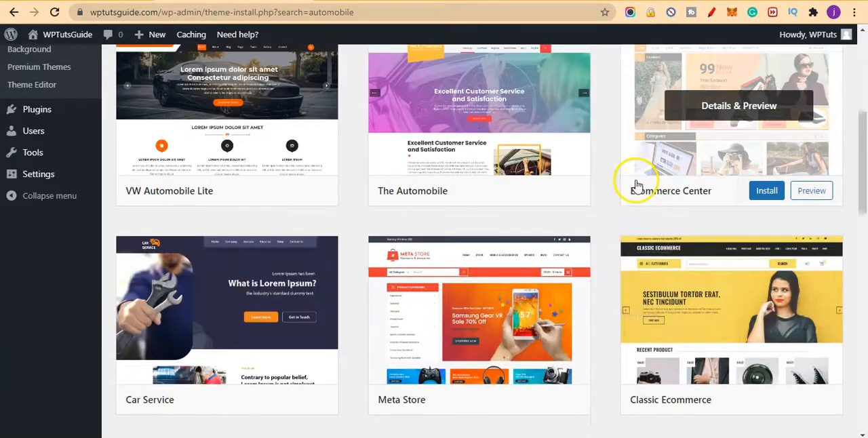
scroll(638, 183, up, 5)
Step: Search the theme catalogue for "real estate" and look through the matching themes
double_click(738, 101)
key(BackSpace)
text(real estate)
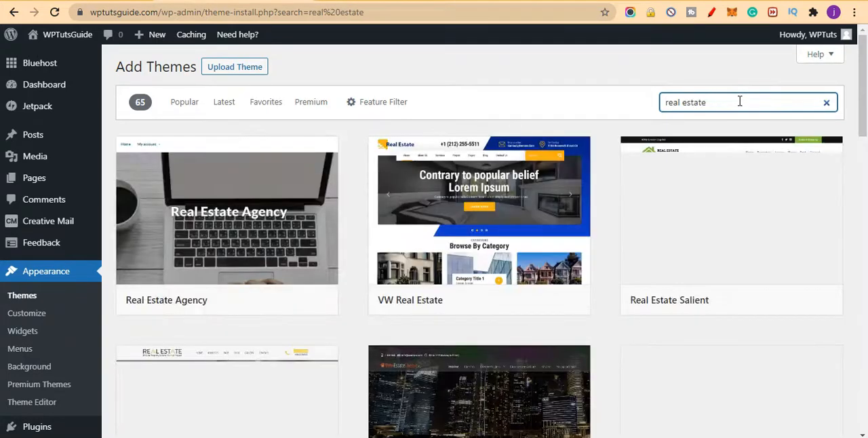
scroll(726, 190, down, 3)
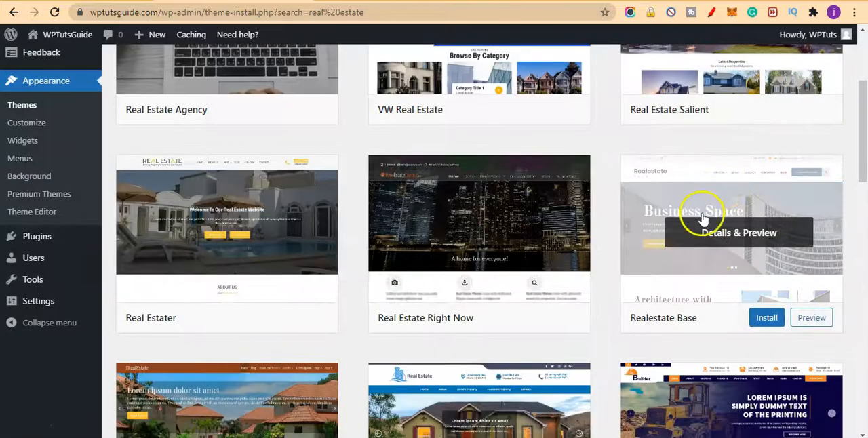
scroll(703, 218, down, 2)
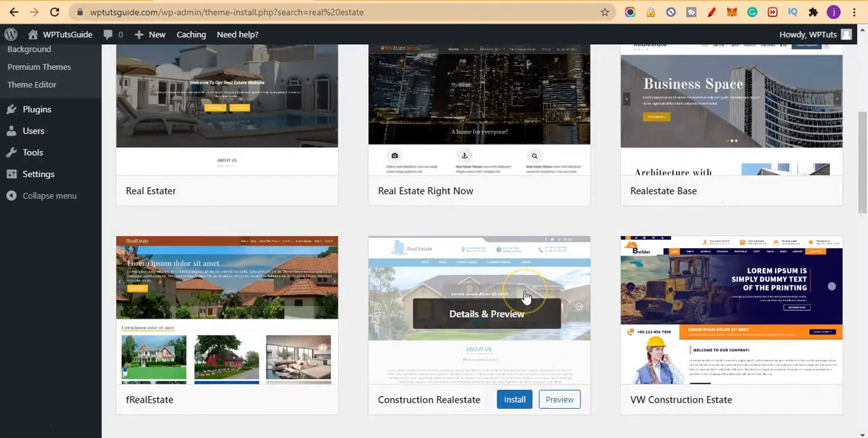
scroll(525, 296, down, 6)
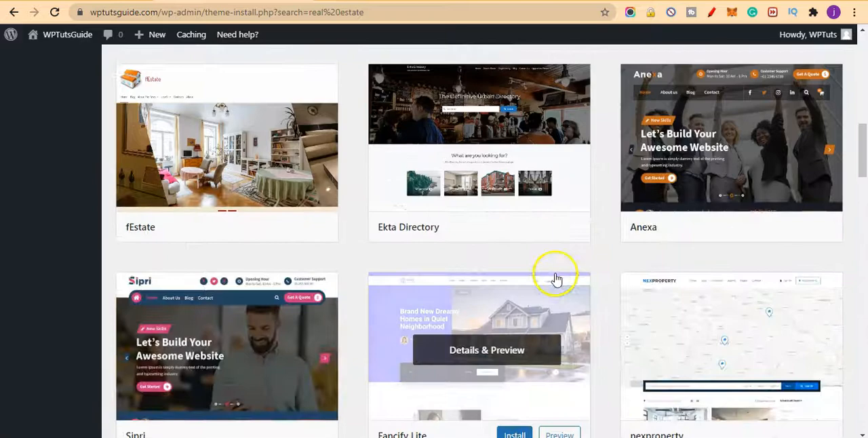
scroll(556, 278, up, 12)
Step: Return the theme catalogue search to "food" and examine the thumbnails of the food and restaurant themes
click(721, 102)
key(ctrl+shift+Left)
key(ctrl+shift+Left)
text(food)
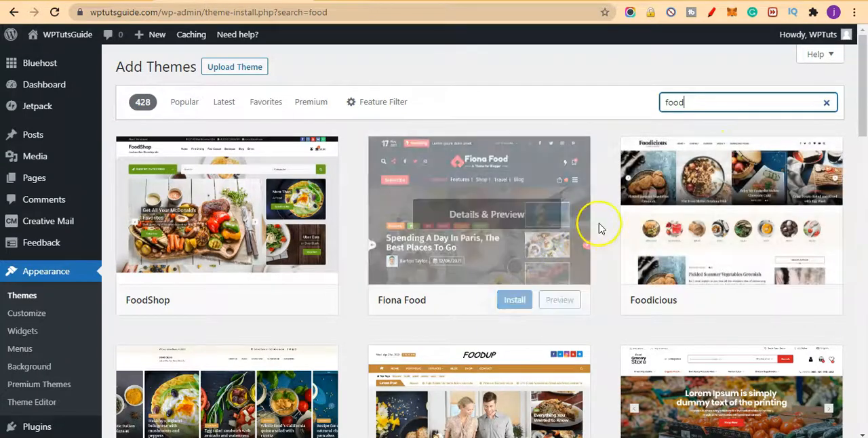
scroll(599, 228, down, 5)
scroll(599, 229, down, 5)
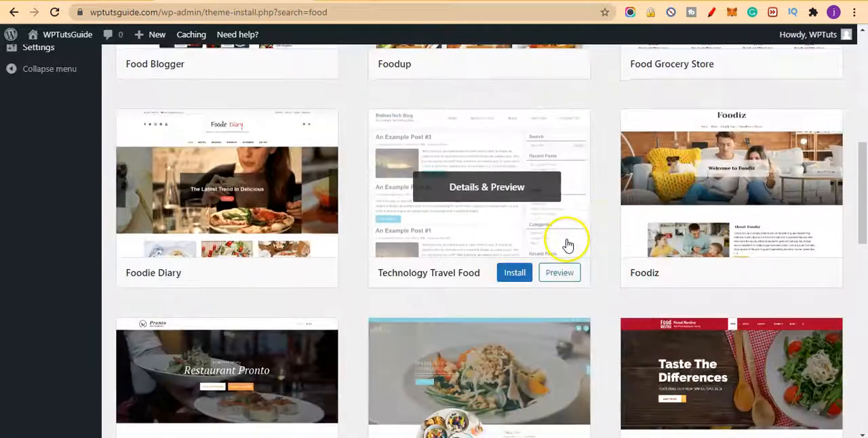
scroll(562, 278, down, 3)
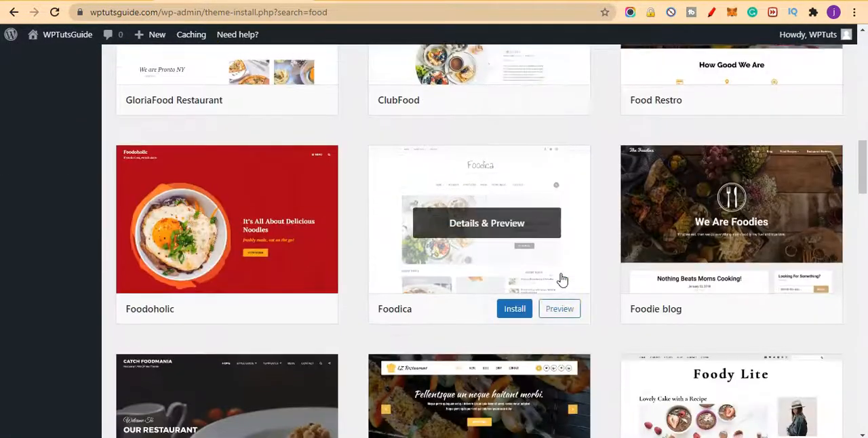
scroll(562, 279, down, 4)
scroll(421, 351, down, 3)
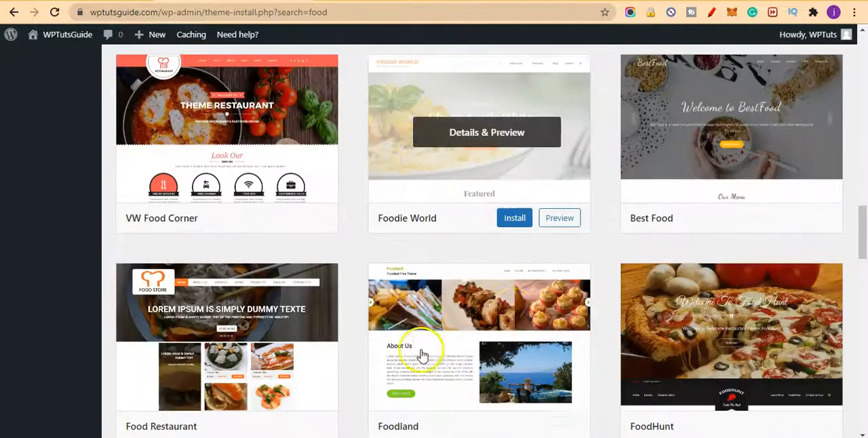
Step: Install the Food Blogger theme from the food search results and activate it
scroll(647, 287, down, 2)
scroll(558, 291, up, 10)
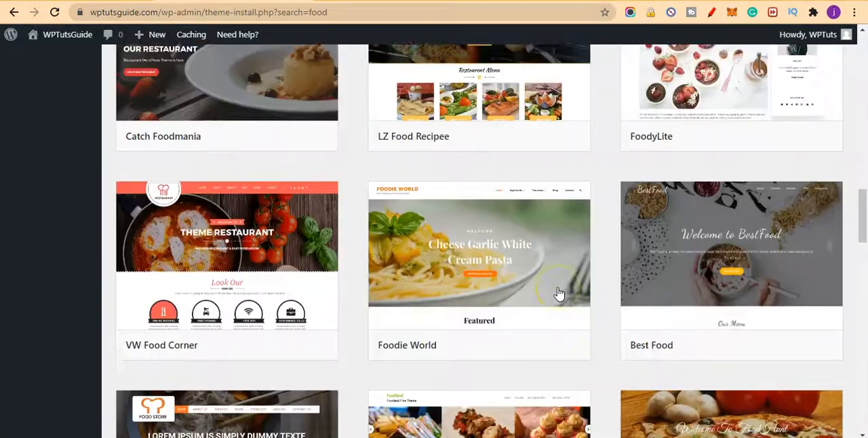
scroll(558, 292, up, 6)
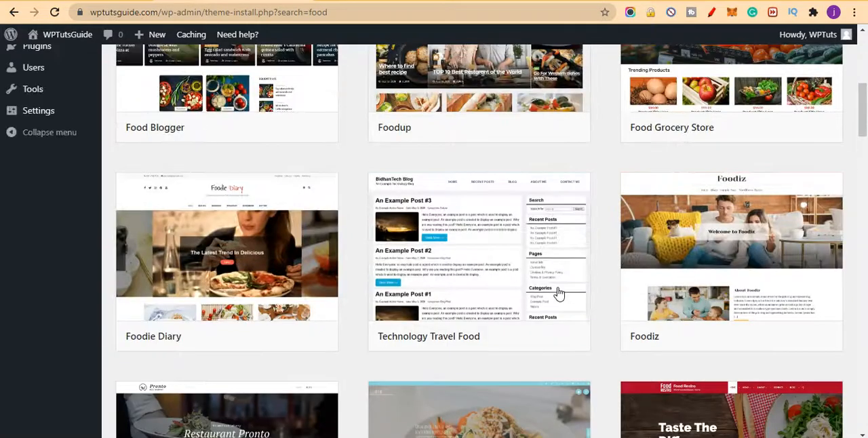
scroll(558, 292, up, 3)
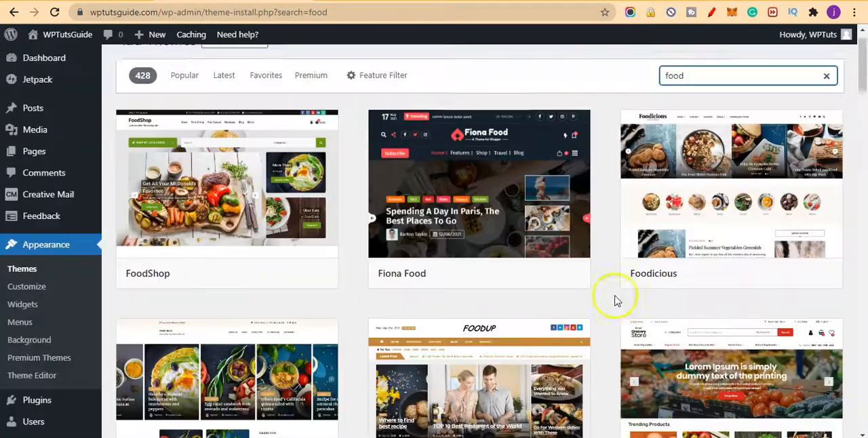
scroll(616, 300, up, 3)
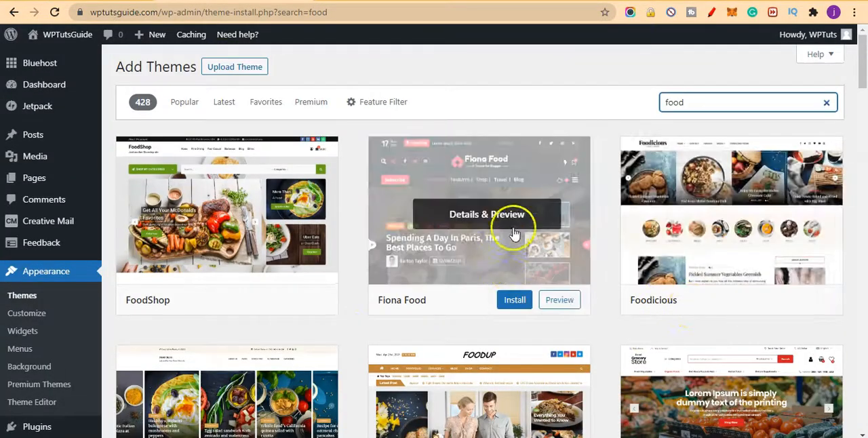
scroll(451, 306, down, 3)
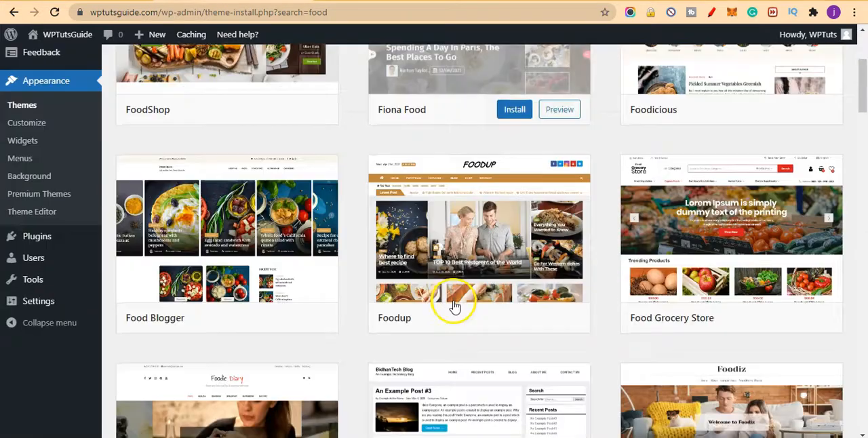
click(265, 324)
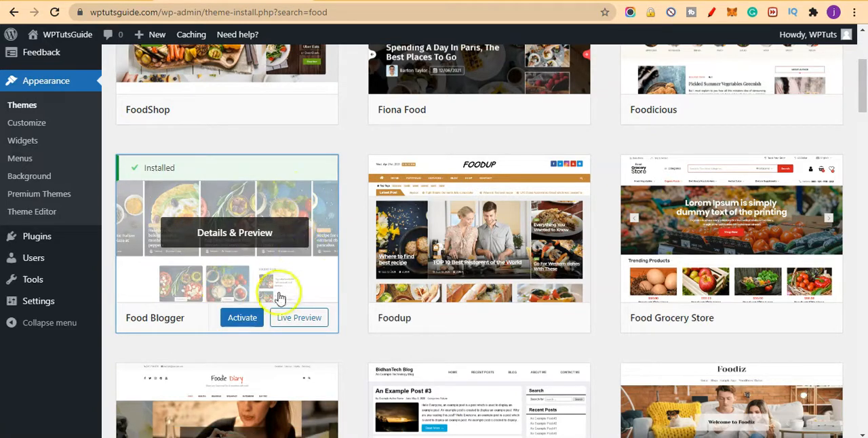
click(256, 328)
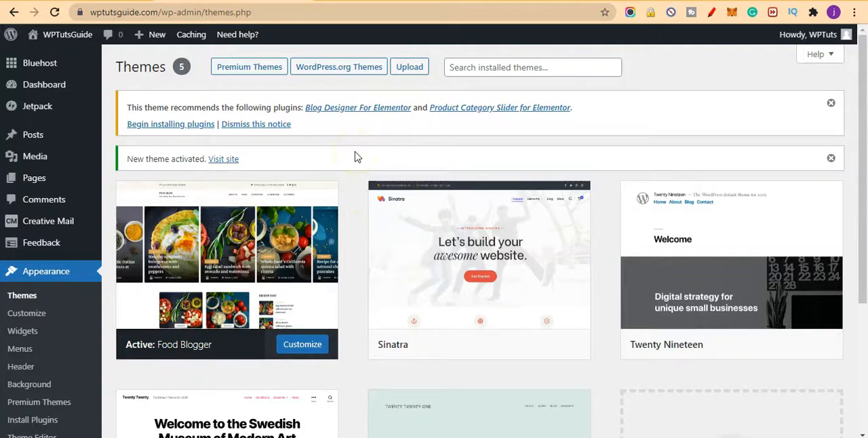
Step: Open the live site in a new browser tab and examine its homepage from header menu to footer
mouse_move(278, 264)
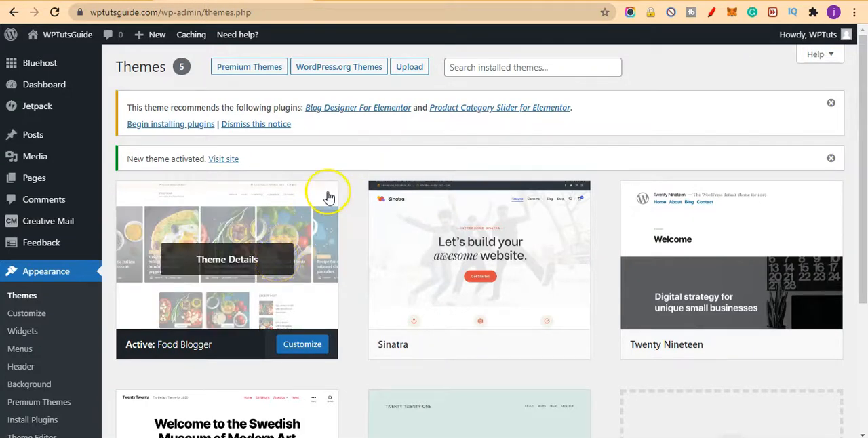
right_click(226, 156)
click(251, 167)
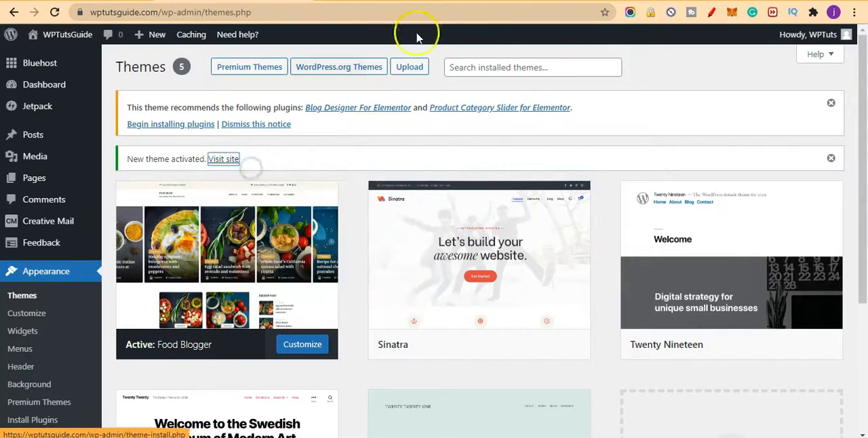
click(399, 2)
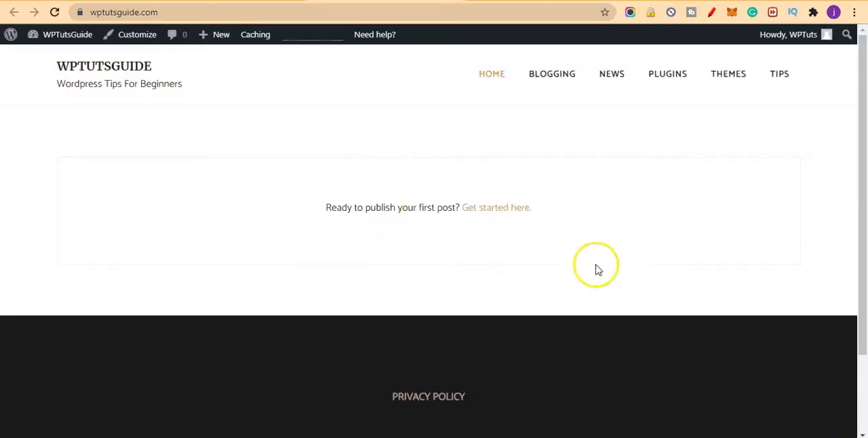
scroll(578, 295, down, 3)
scroll(565, 302, up, 3)
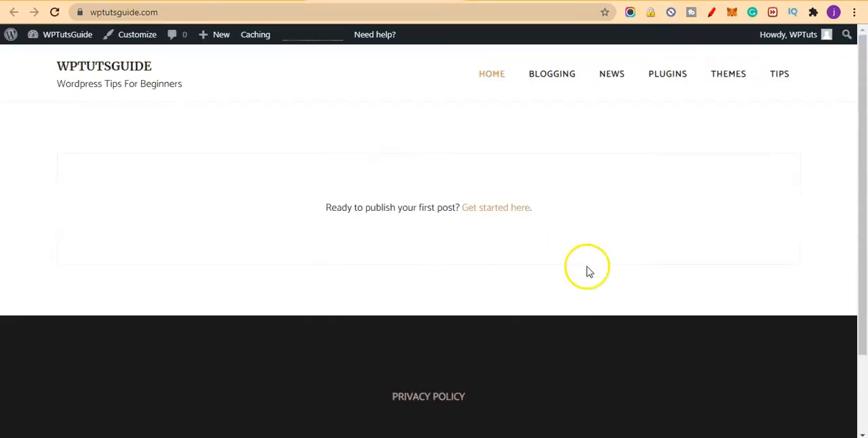
scroll(587, 271, down, 2)
scroll(587, 271, up, 2)
scroll(589, 271, up, 1)
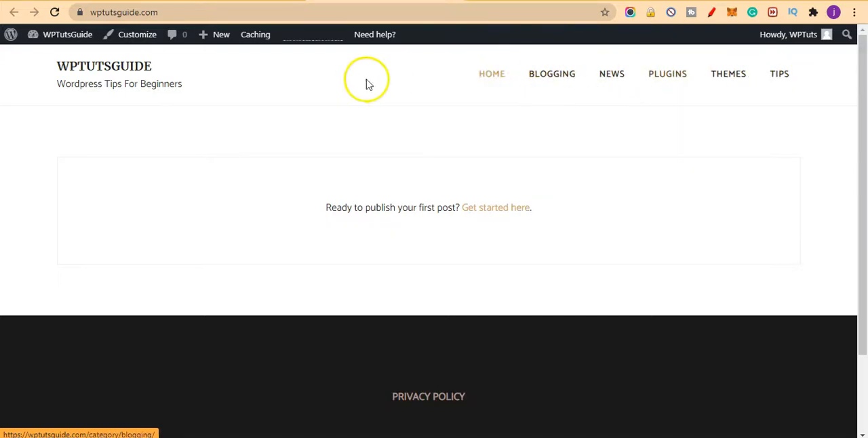
scroll(424, 147, down, 2)
scroll(588, 273, up, 2)
scroll(589, 274, down, 2)
scroll(588, 273, up, 2)
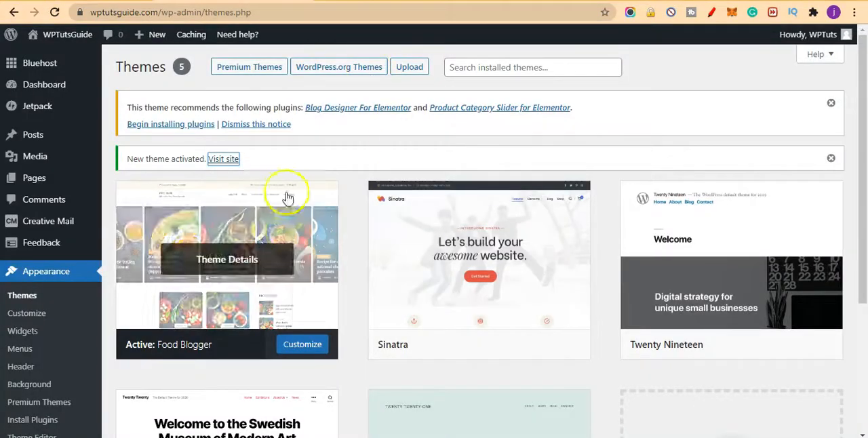
Step: Bulk-install the theme's recommended plugins, Blog Designer For Elementor and Product Category Slider for Elementor
click(182, 126)
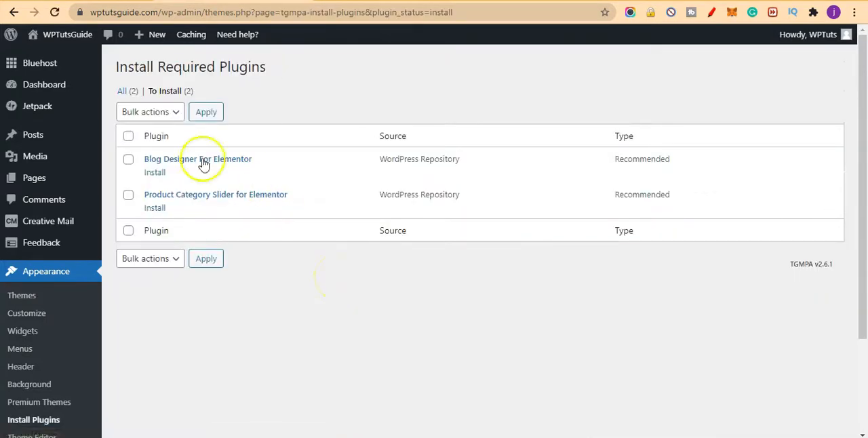
click(128, 136)
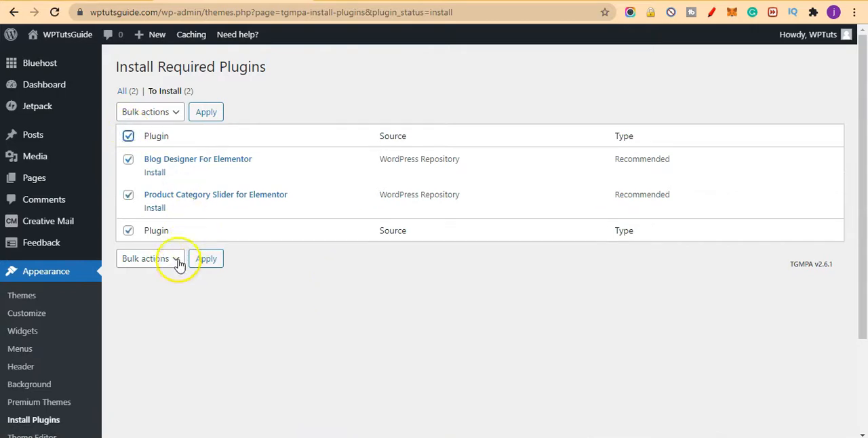
click(171, 113)
click(174, 142)
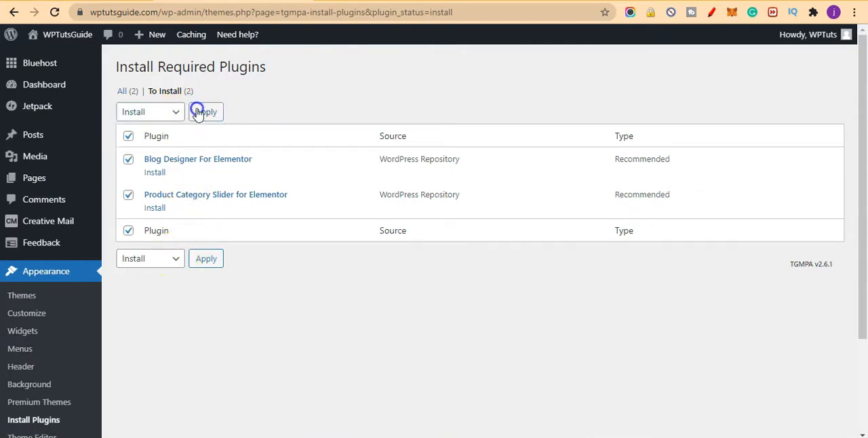
click(197, 111)
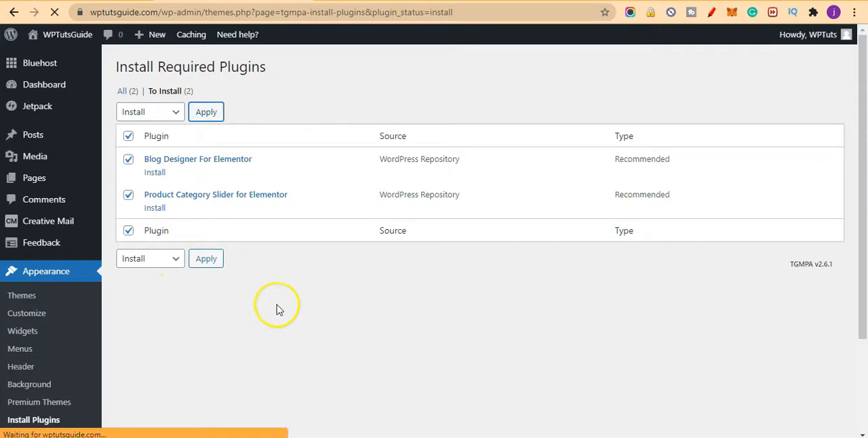
click(299, 289)
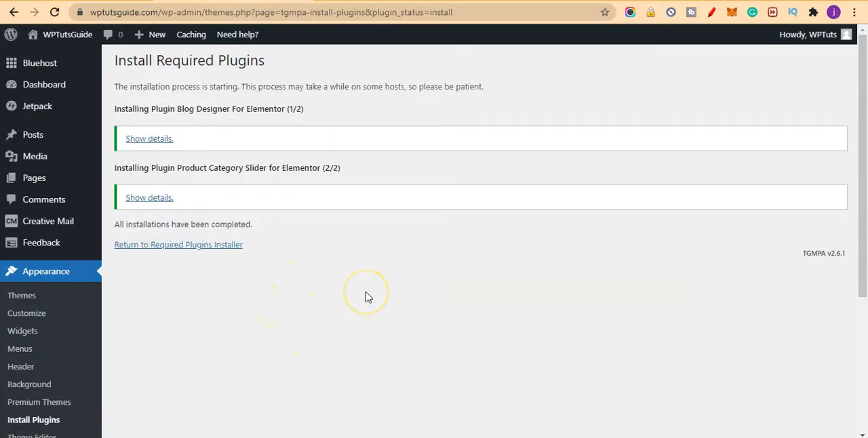
click(420, 242)
click(411, 249)
scroll(401, 269, down, 2)
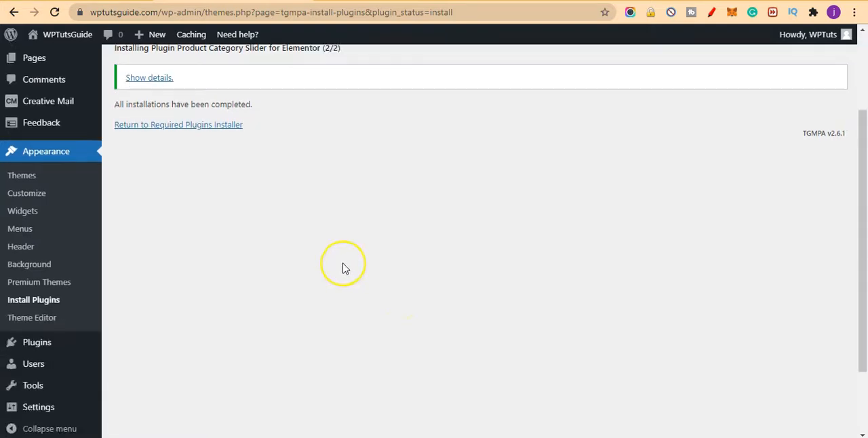
scroll(343, 269, down, 1)
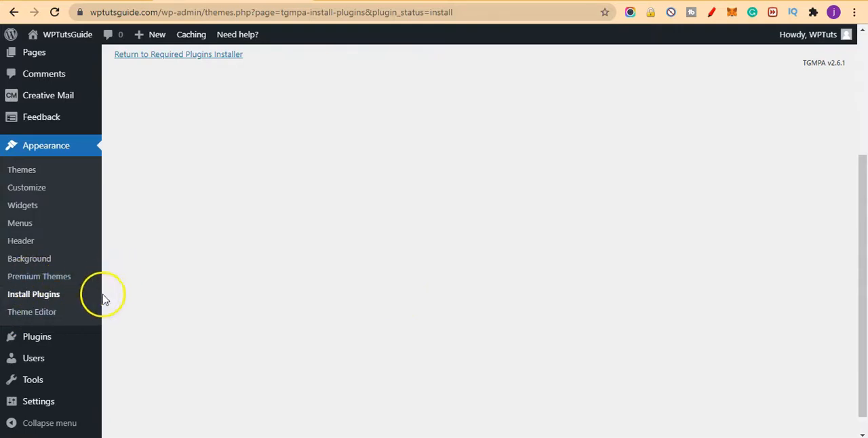
scroll(109, 301, up, 3)
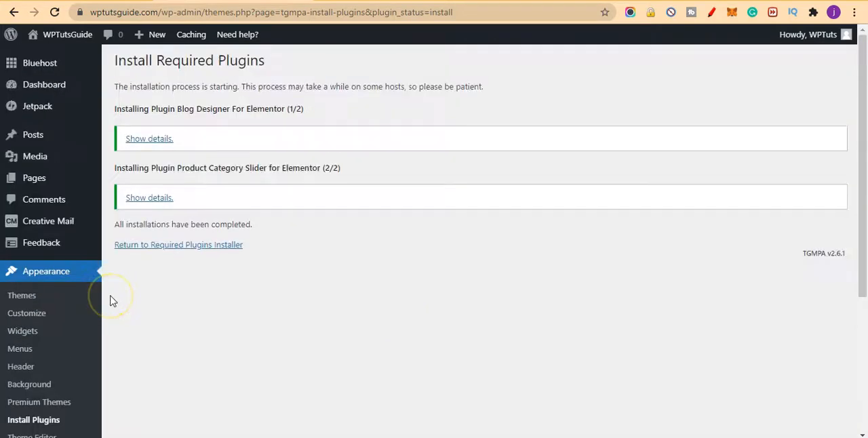
scroll(81, 325, down, 2)
mouse_move(97, 395)
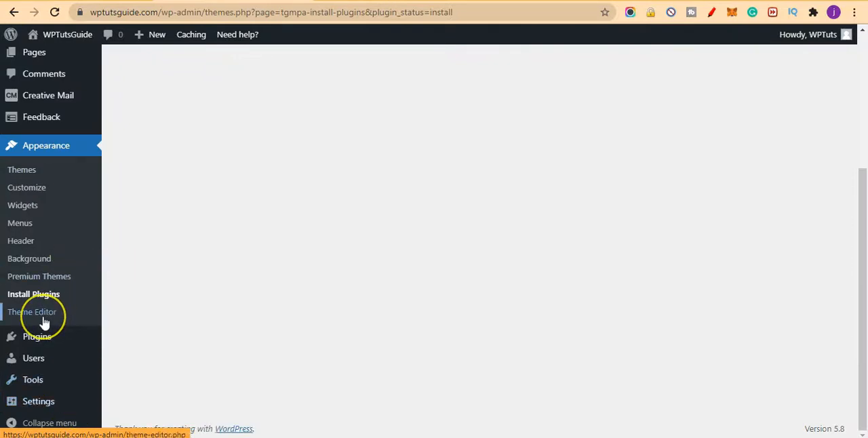
scroll(73, 176, up, 2)
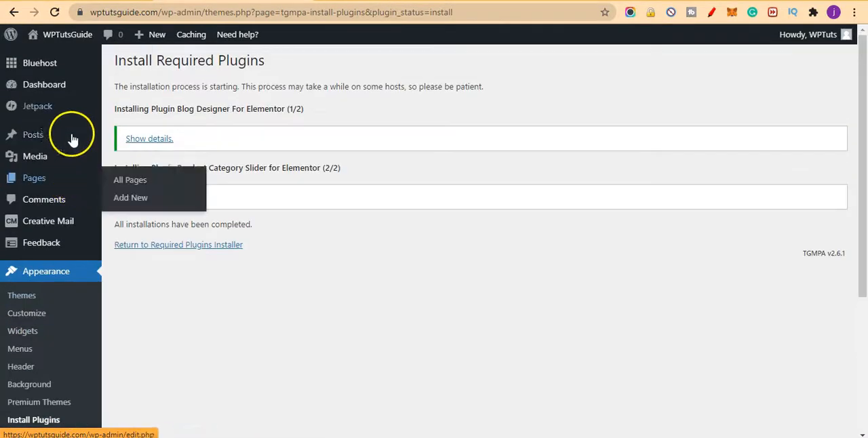
Step: Bulk-activate the Blog Designer For Elementor and Product Category Slider for Elementor plugins, starting from the dashboard's recommended-plugins notice
click(155, 88)
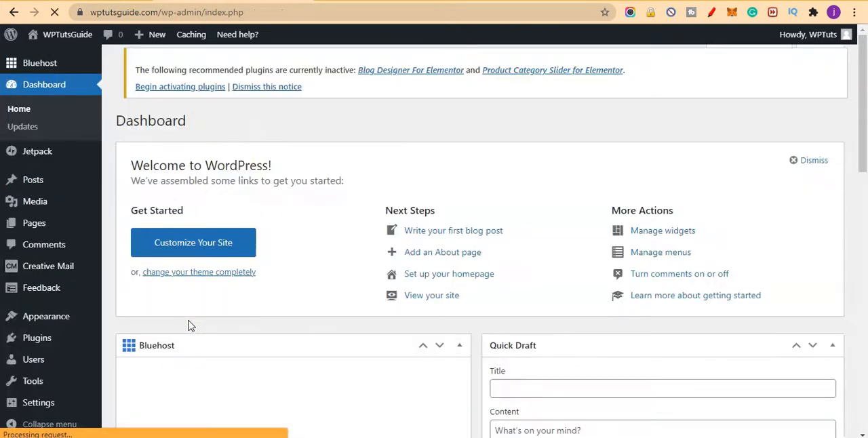
click(195, 113)
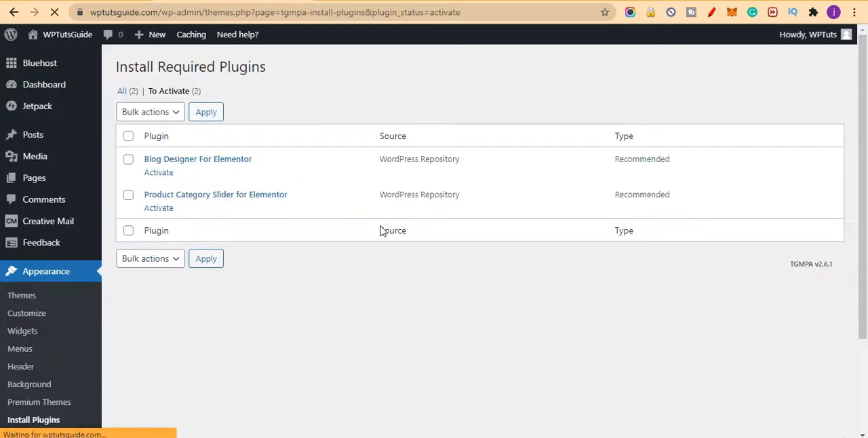
click(122, 138)
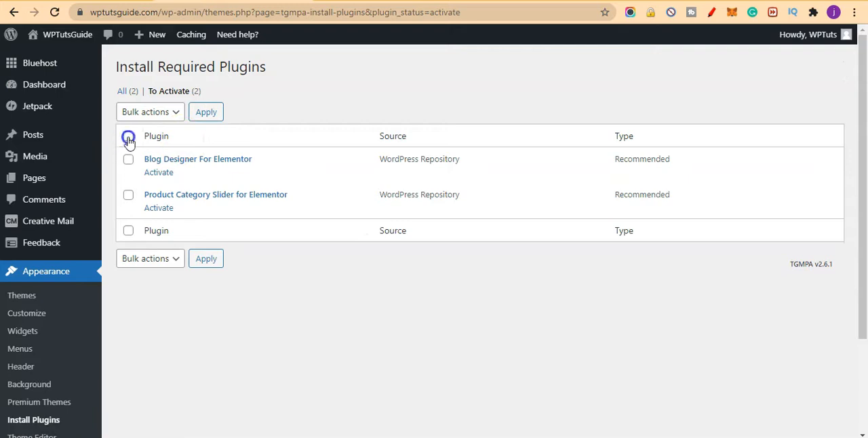
click(142, 114)
click(160, 155)
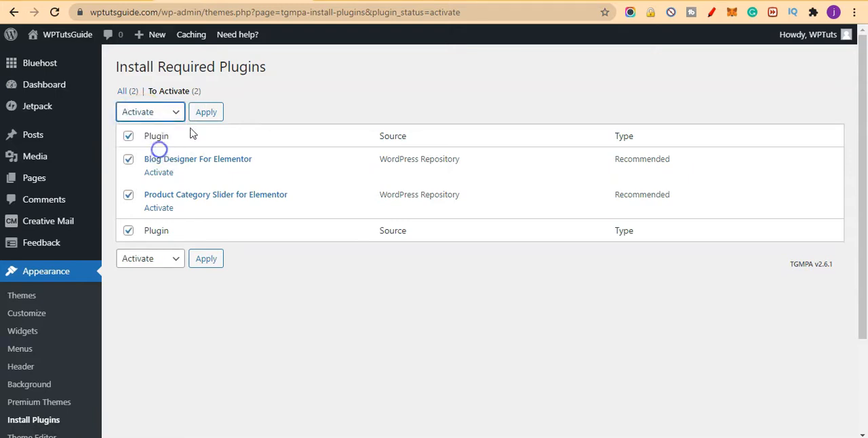
click(200, 116)
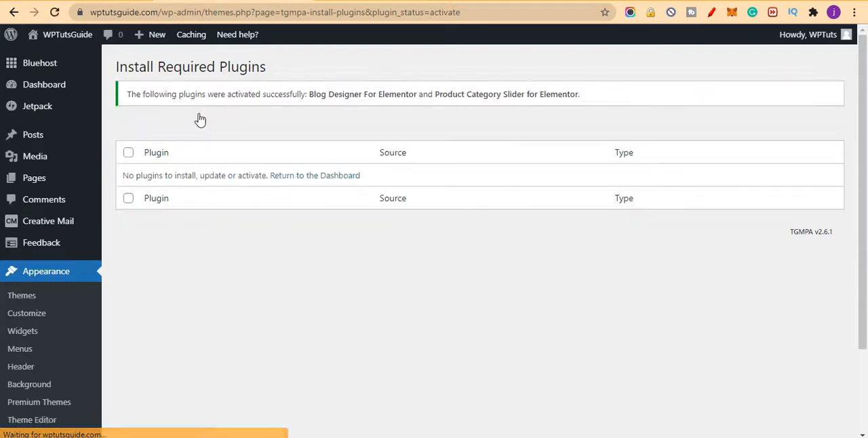
scroll(390, 313, down, 2)
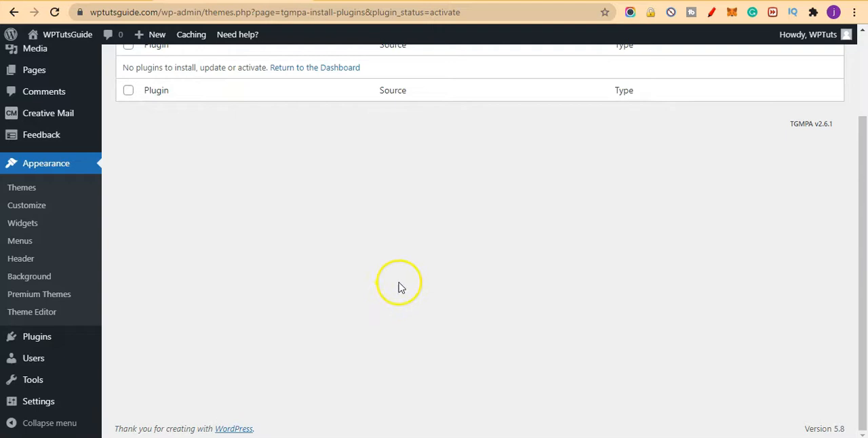
scroll(238, 321, up, 2)
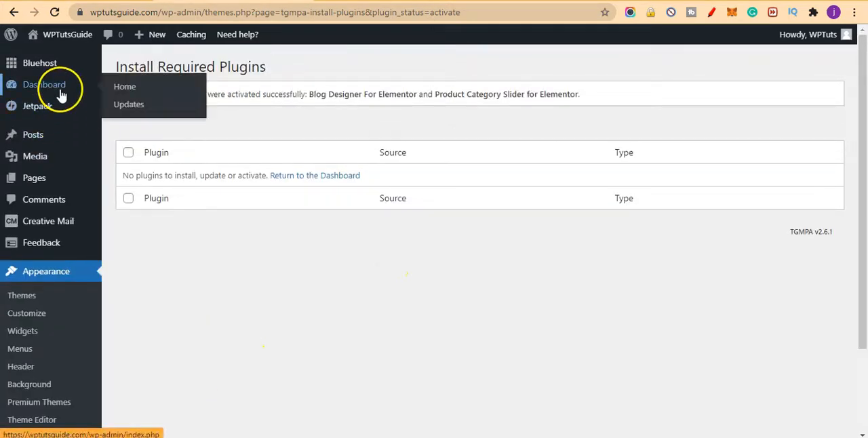
mouse_move(97, 95)
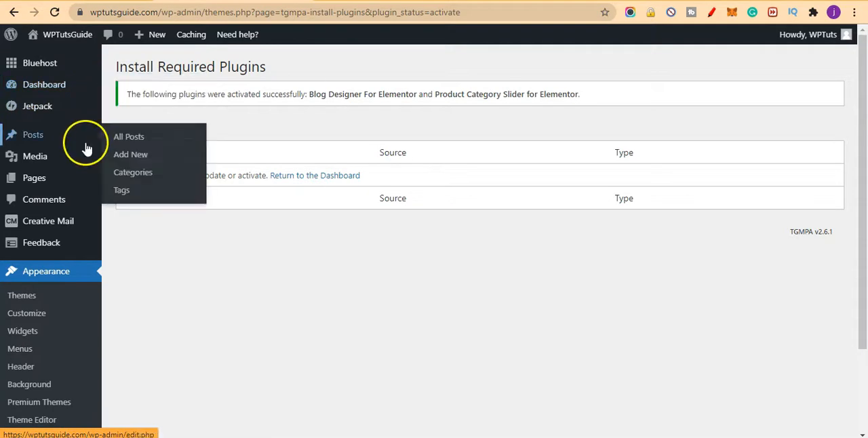
mouse_move(74, 221)
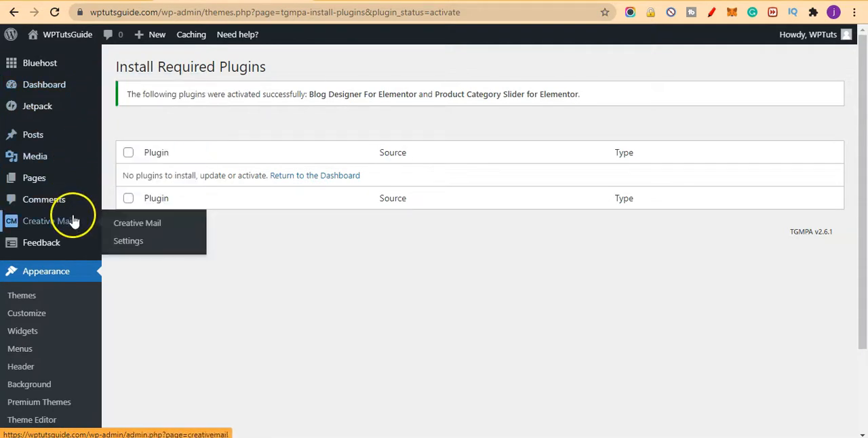
scroll(120, 266, down, 2)
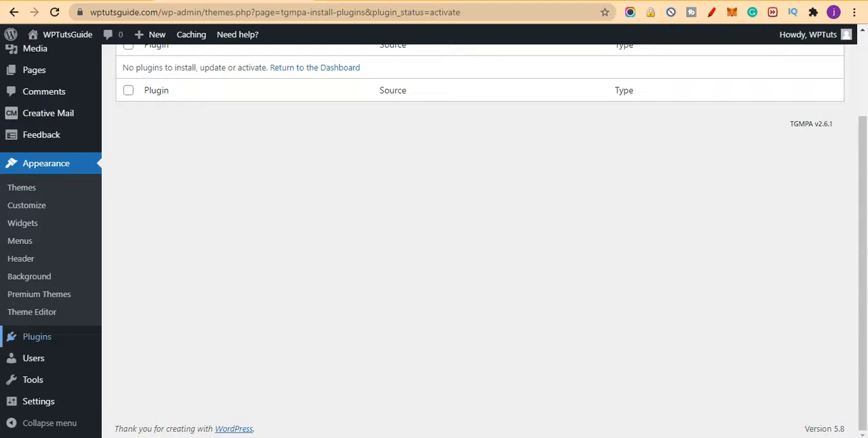
mouse_move(59, 407)
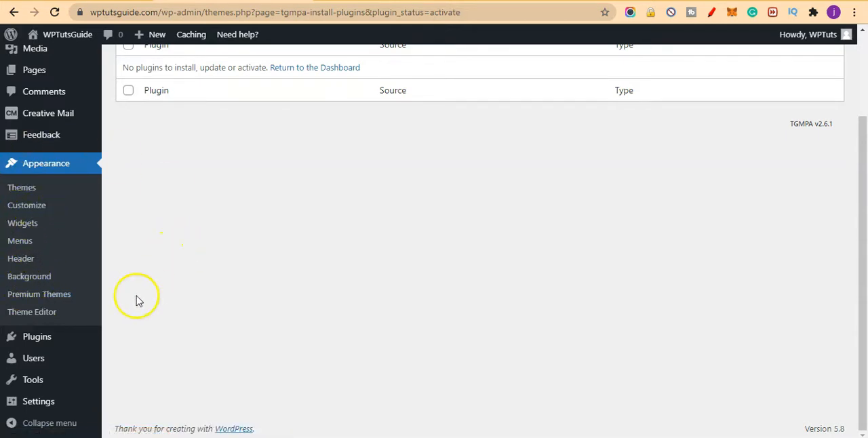
mouse_move(47, 392)
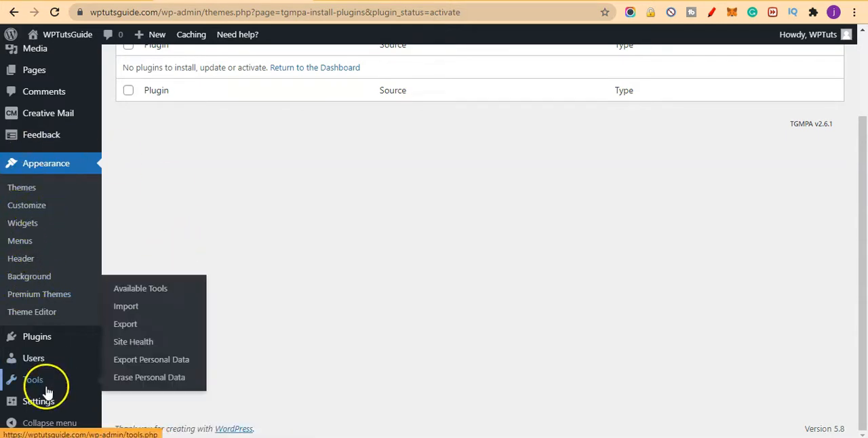
Step: Install the WordPress importer from the list of import systems and run it to open its WXR file upload page
click(129, 306)
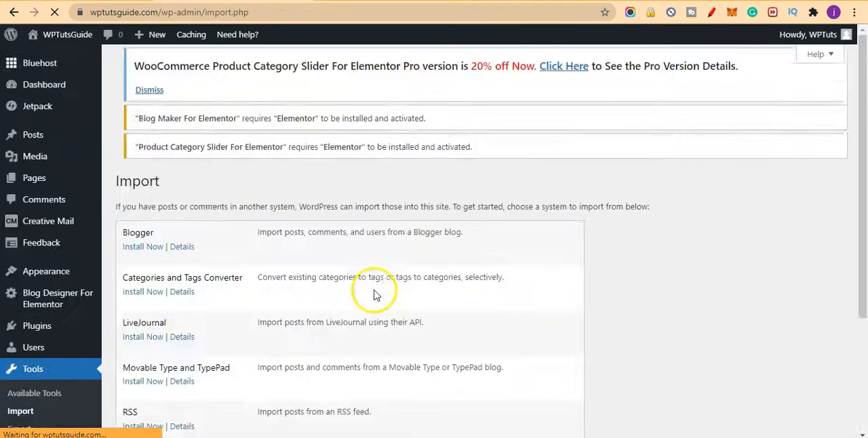
scroll(374, 290, down, 4)
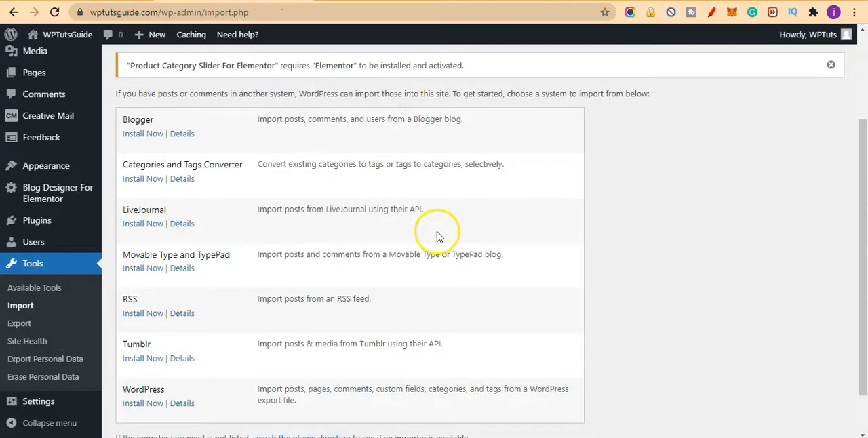
click(142, 352)
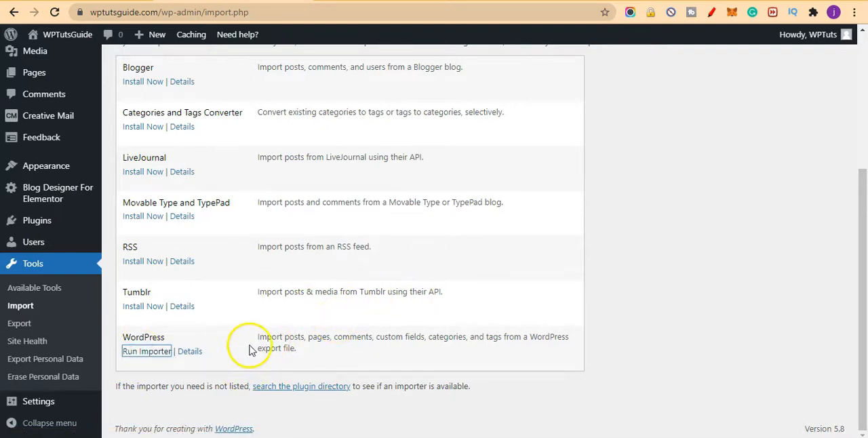
click(147, 351)
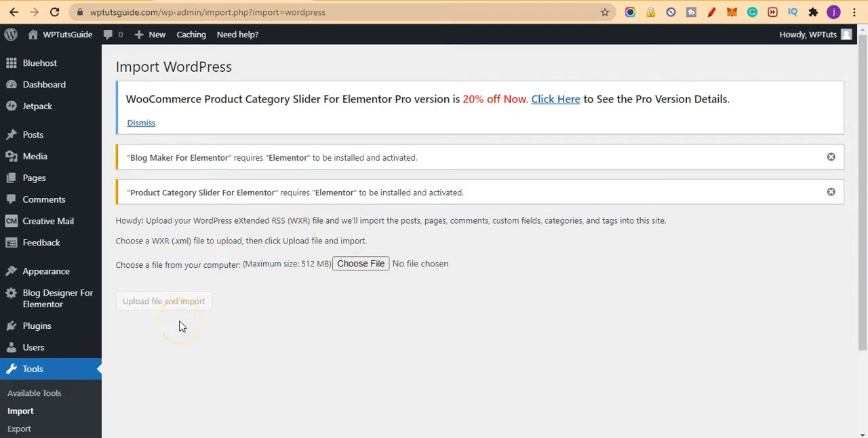
scroll(172, 309, down, 2)
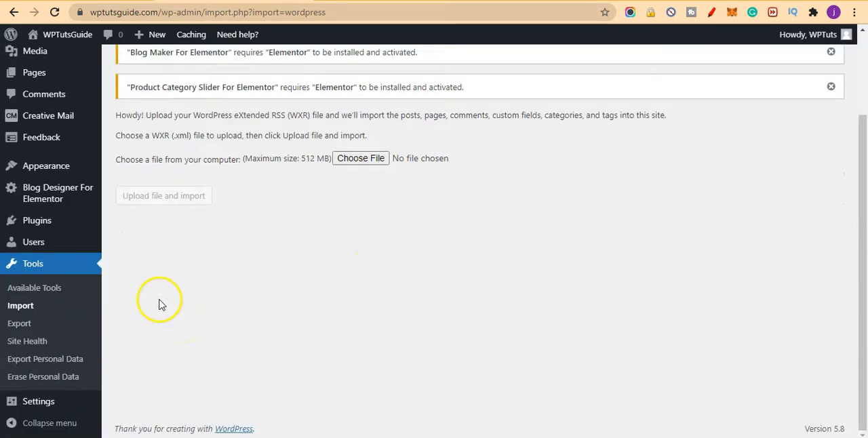
scroll(165, 305, up, 2)
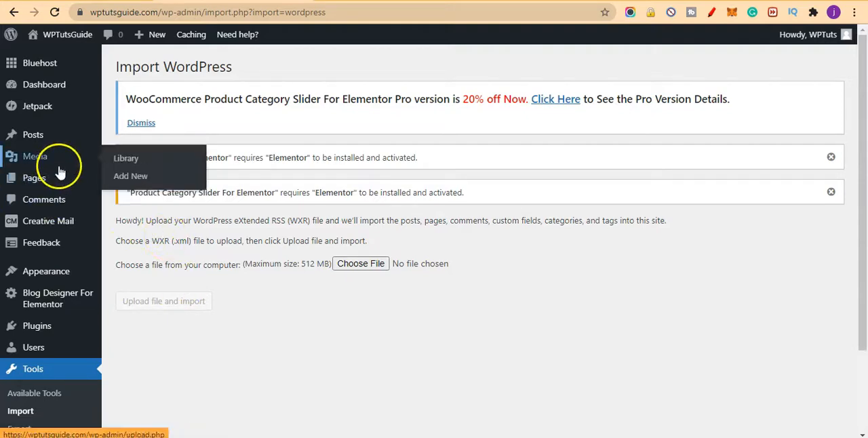
mouse_move(54, 146)
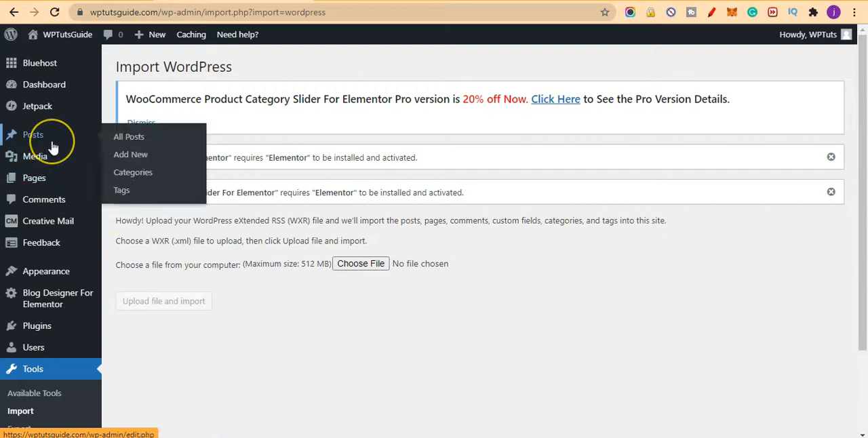